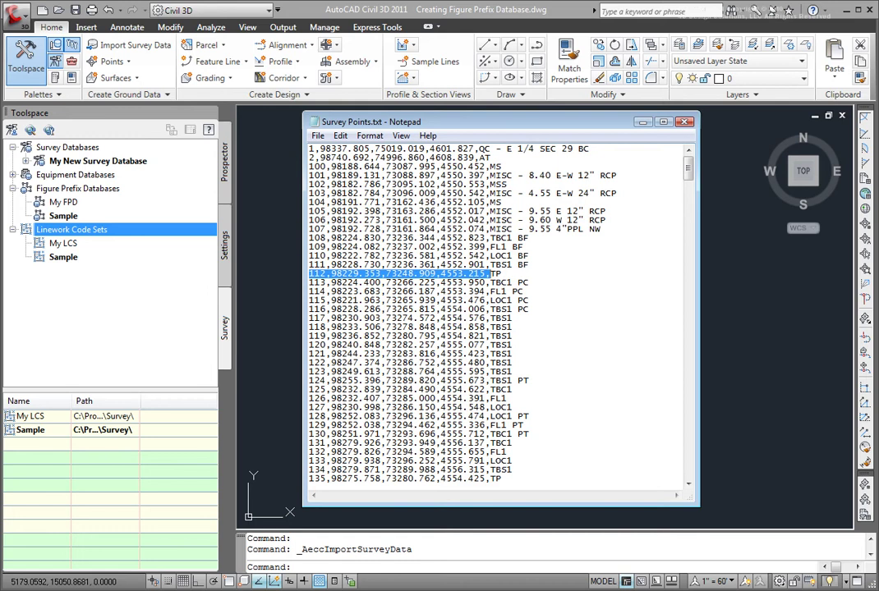
- Close the Survey Points.txt listing and launch Import Survey Data from the Home ribbon
click(132, 47)
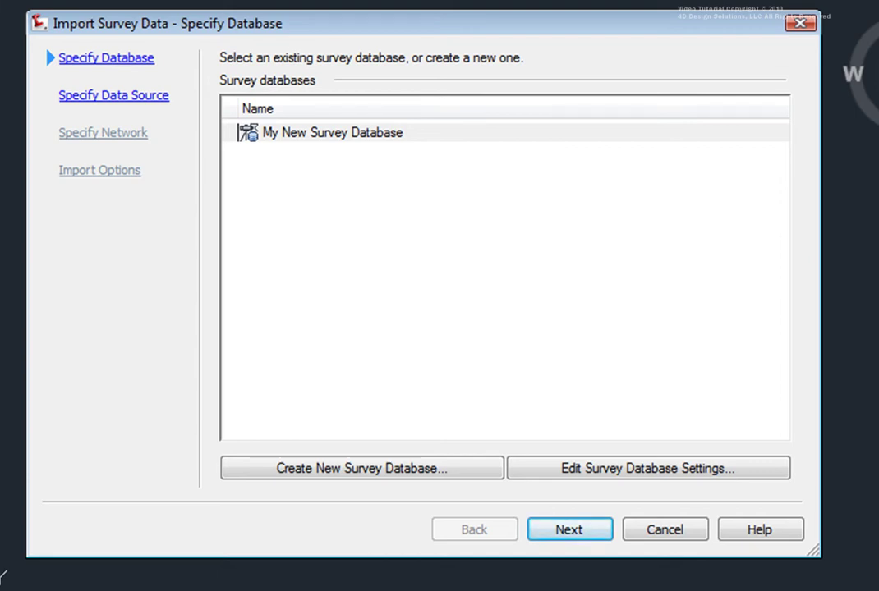
- Add a local survey database called 'Survey Points TXT' next to My New Survey Database
click(304, 139)
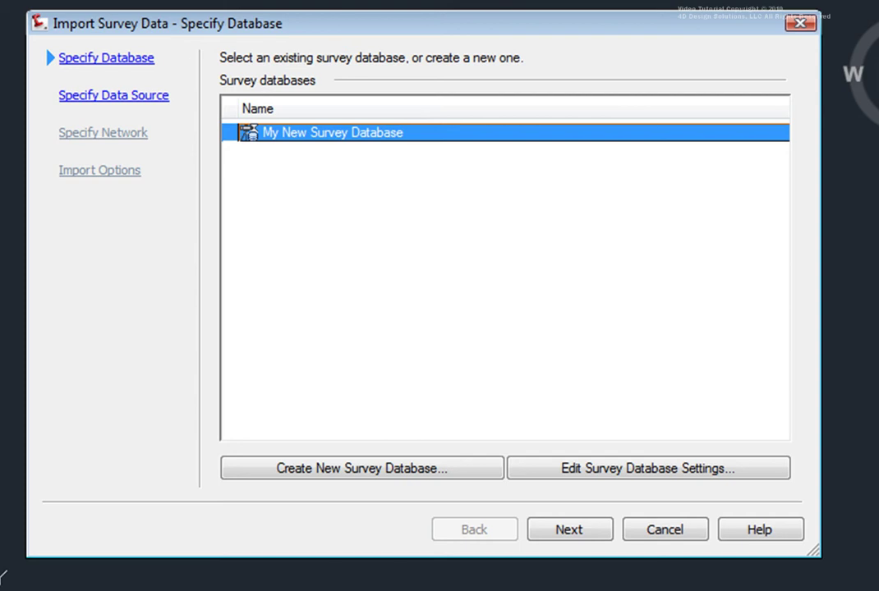
click(395, 472)
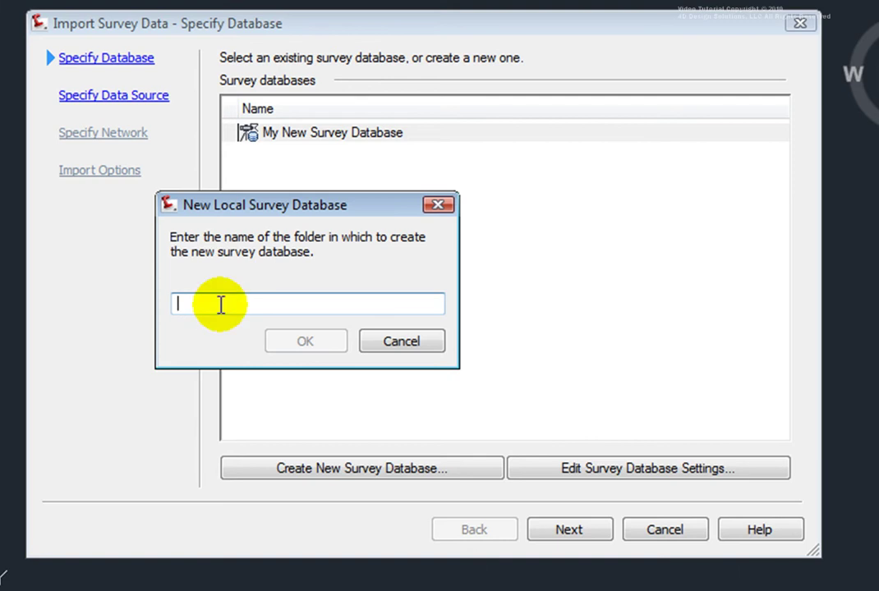
text(Sur)
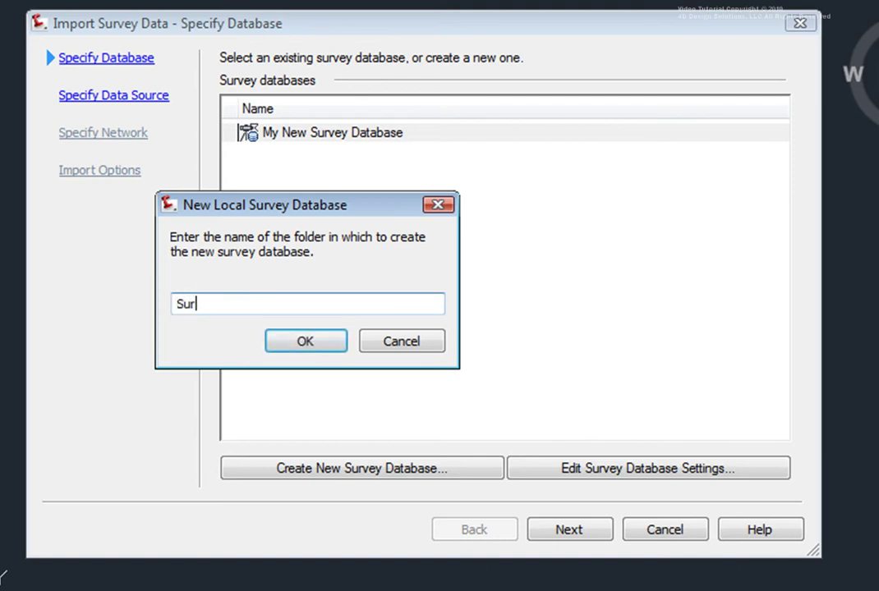
text(vey Points)
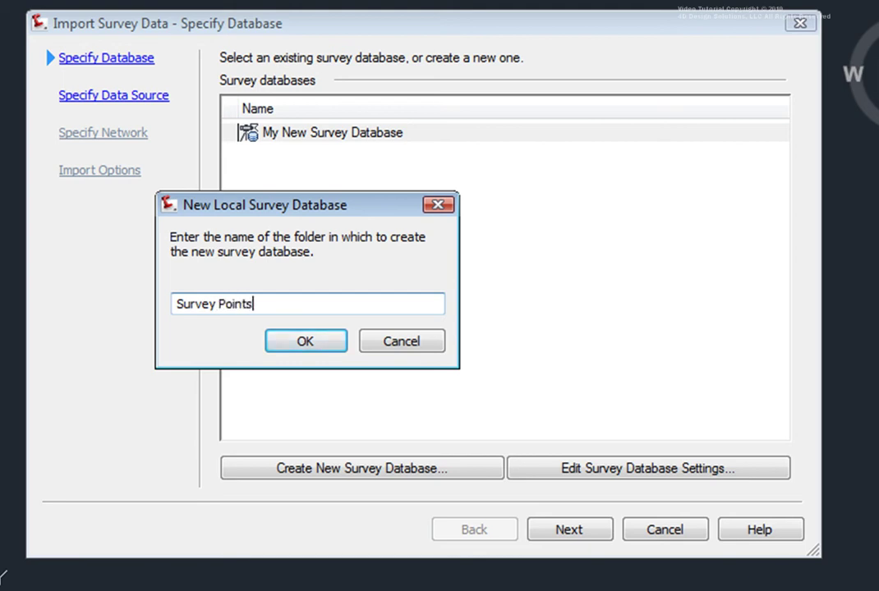
text( TXT)
click(320, 343)
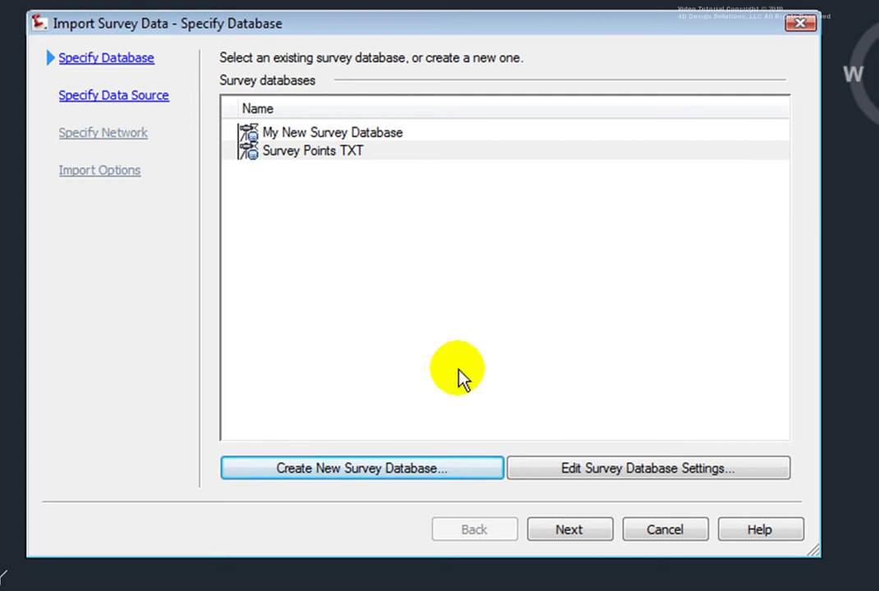
- Use the point file Survey Points.txt as the import data source
click(571, 531)
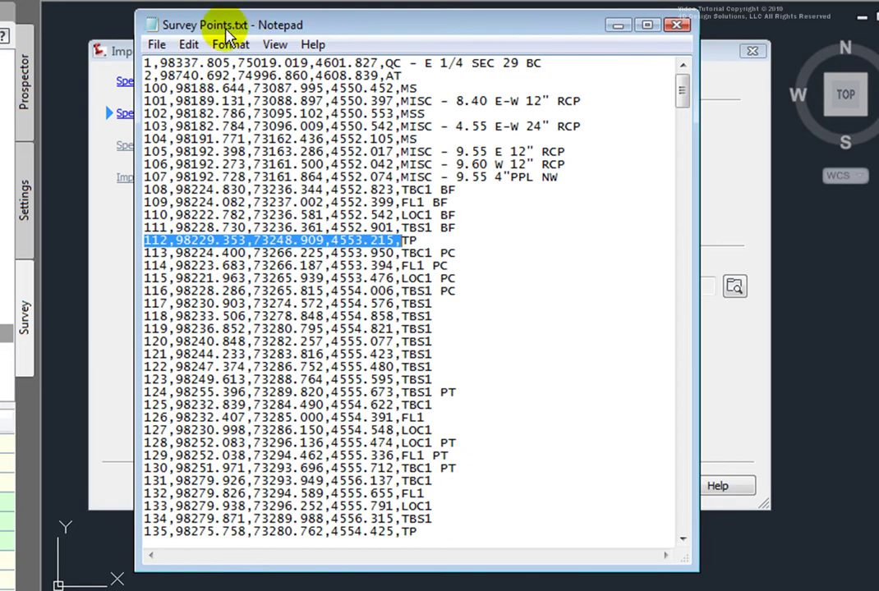
click(115, 58)
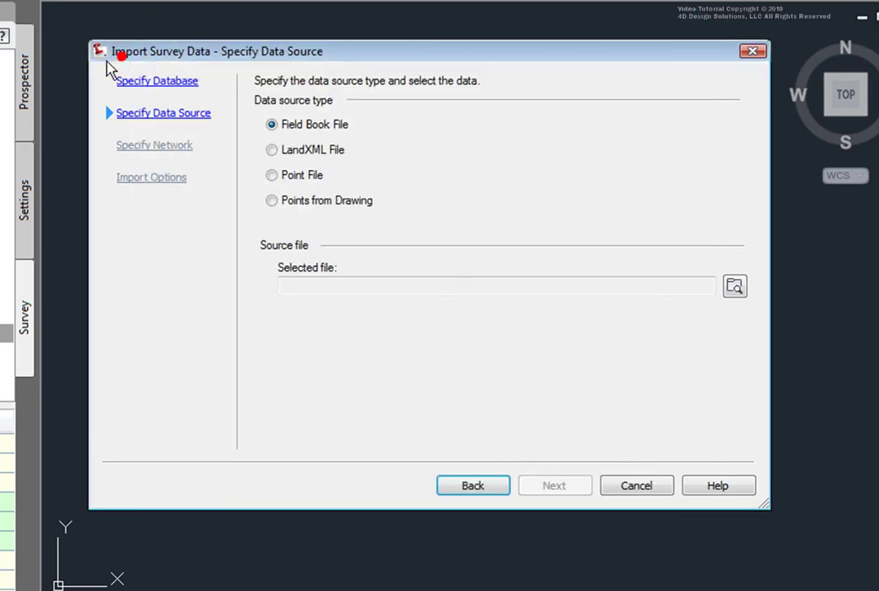
click(271, 175)
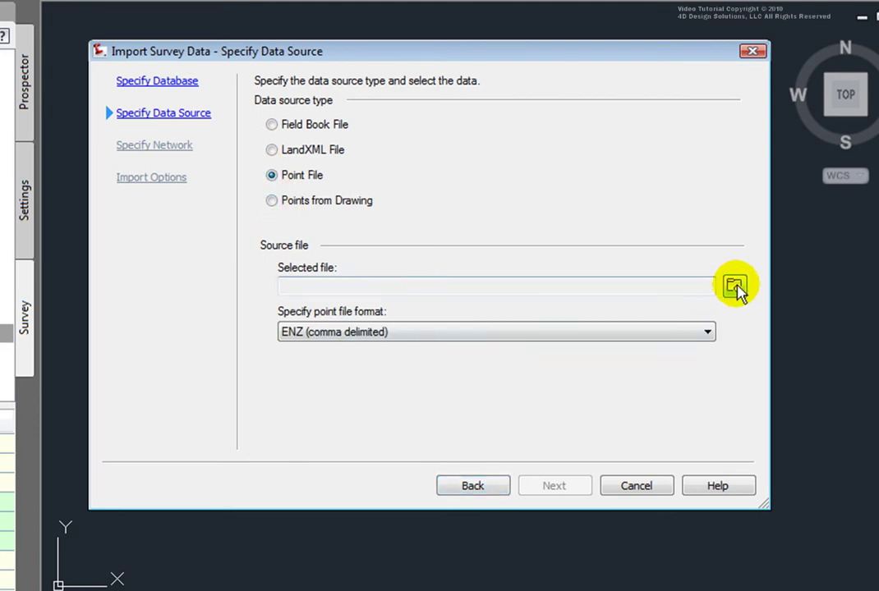
click(735, 286)
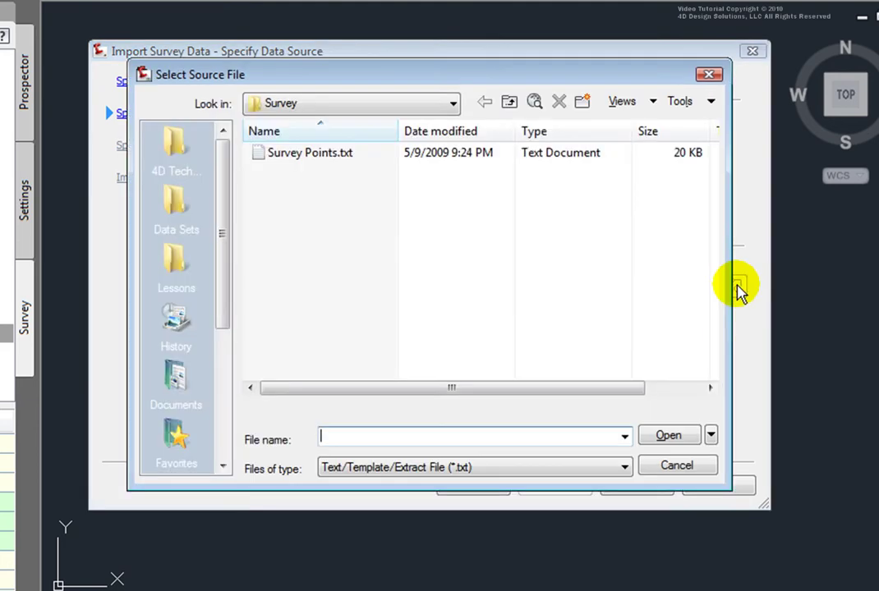
click(293, 156)
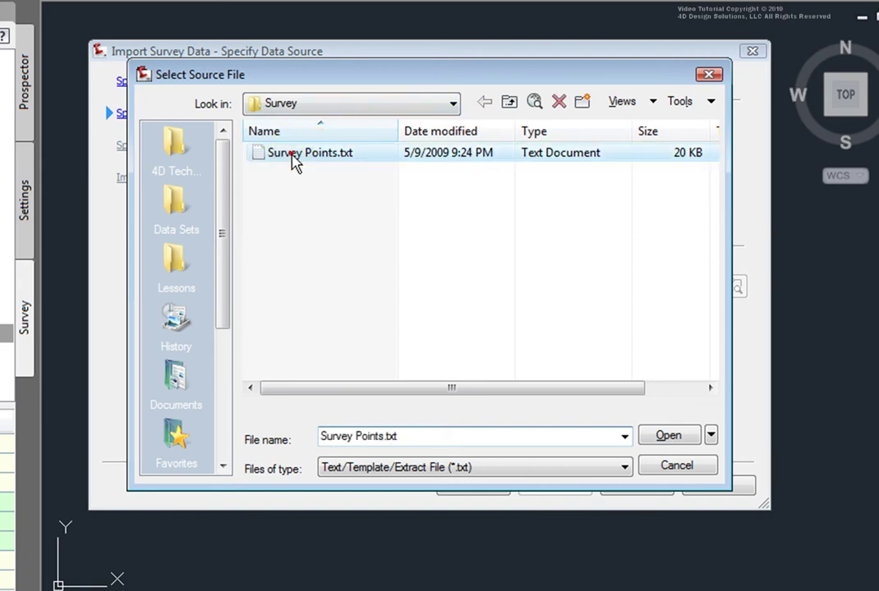
click(669, 438)
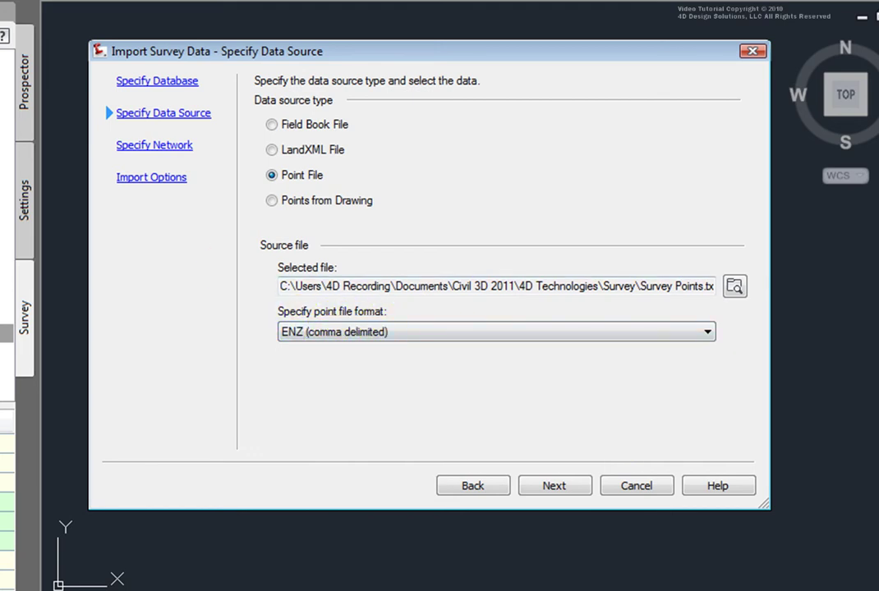
key(alt+Tab)
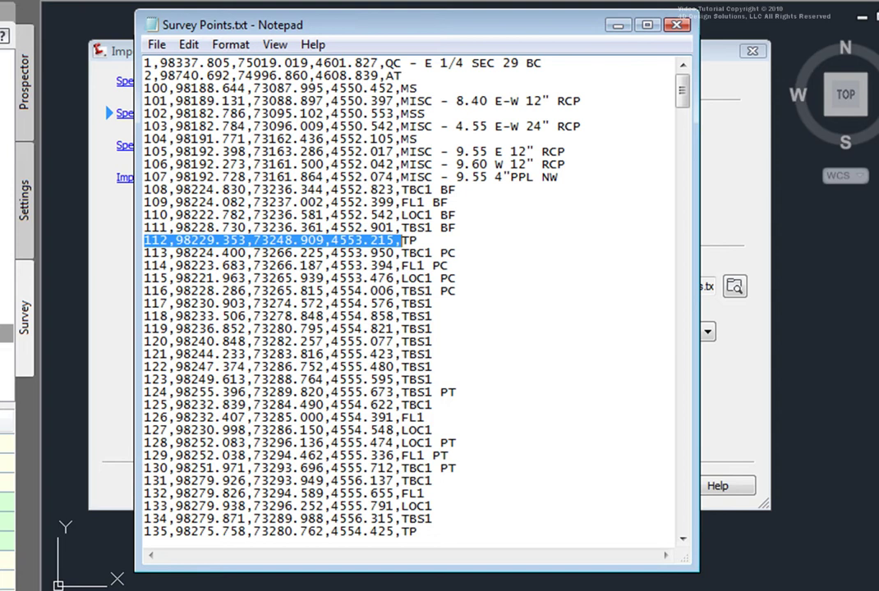
click(151, 220)
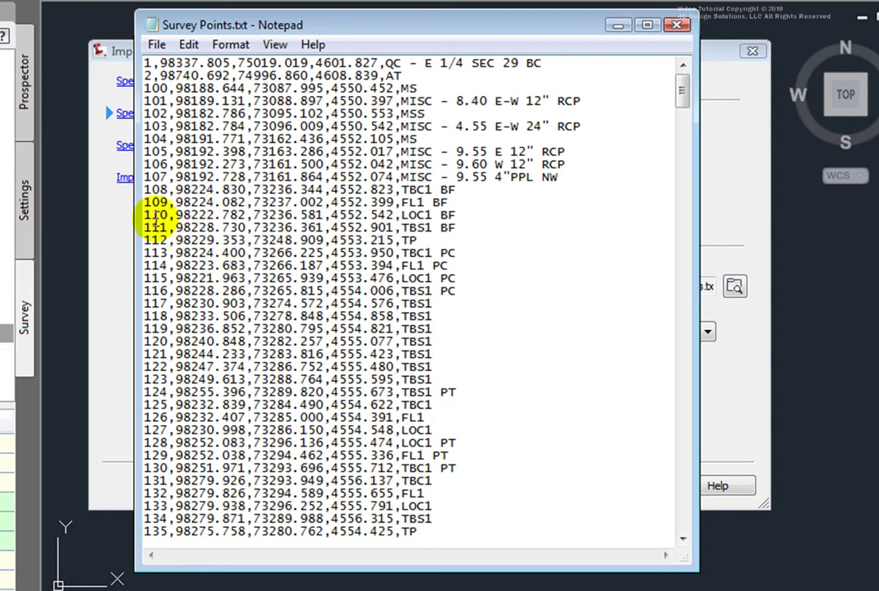
drag(145, 219, 327, 215)
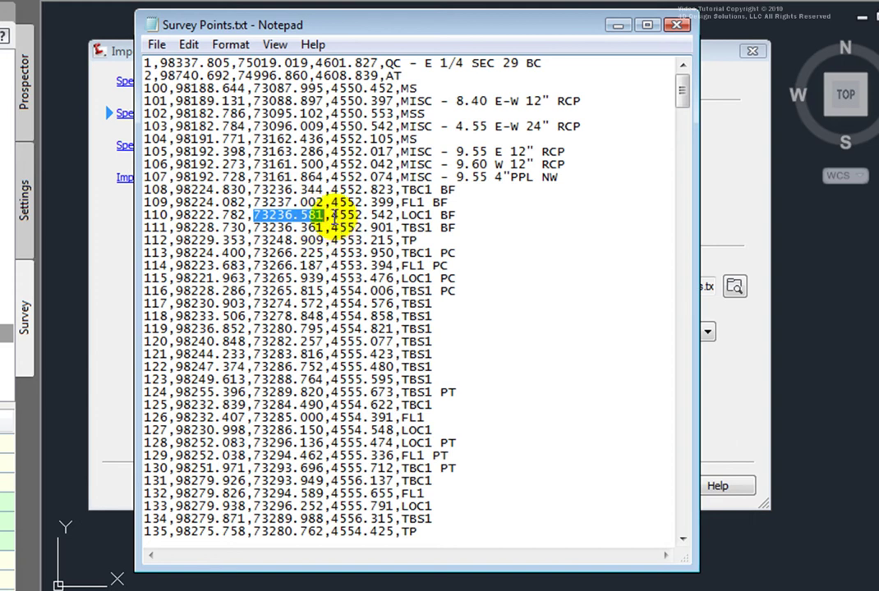
drag(331, 216, 455, 215)
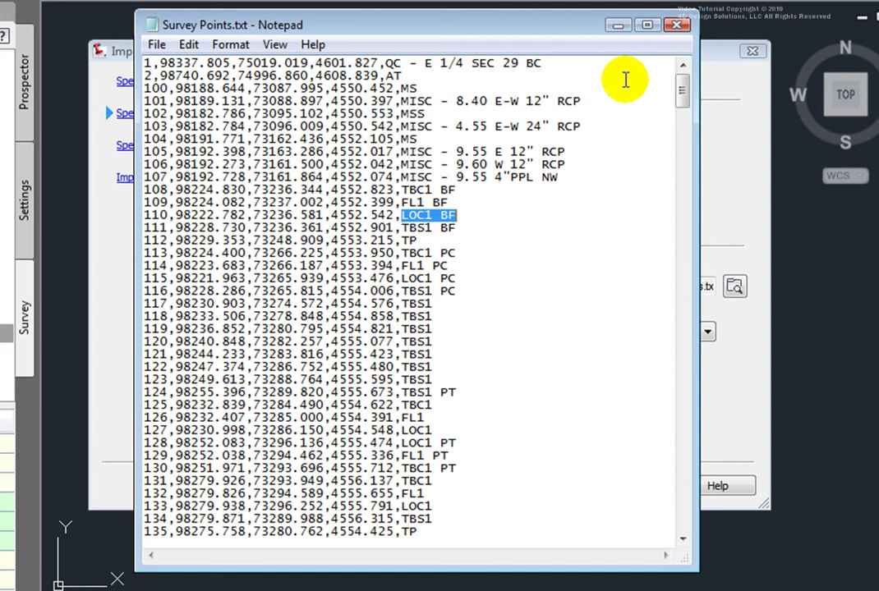
click(112, 52)
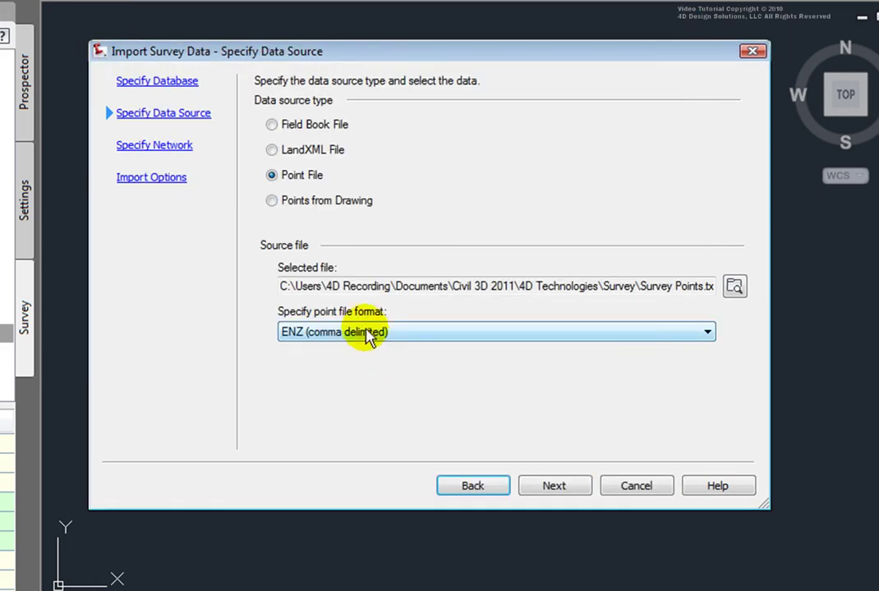
- Switch the point file format to PNEZD (comma delimited) and advance to the network page
click(706, 334)
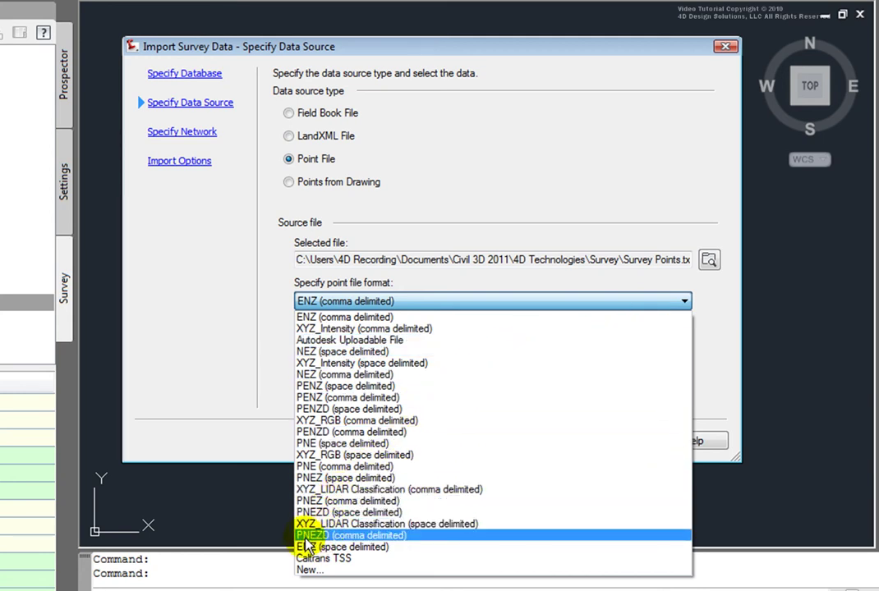
click(351, 539)
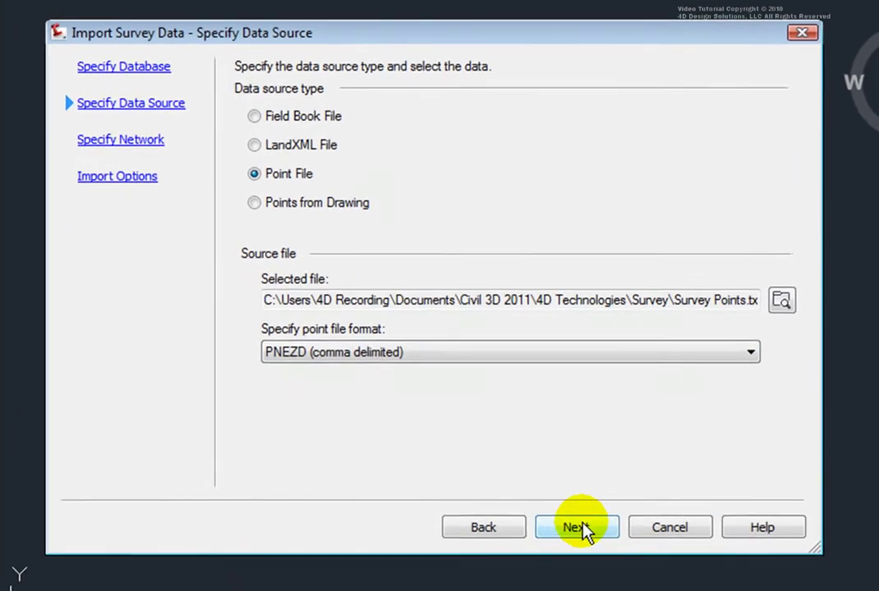
click(546, 442)
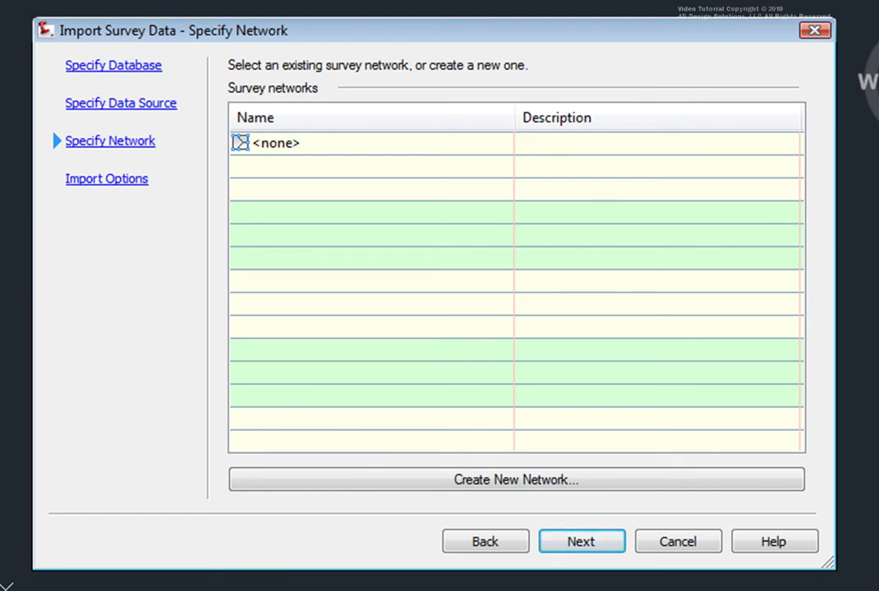
- Add a survey network named 'Survey Points' under Survey Points TXT and continue to Import Options
click(515, 480)
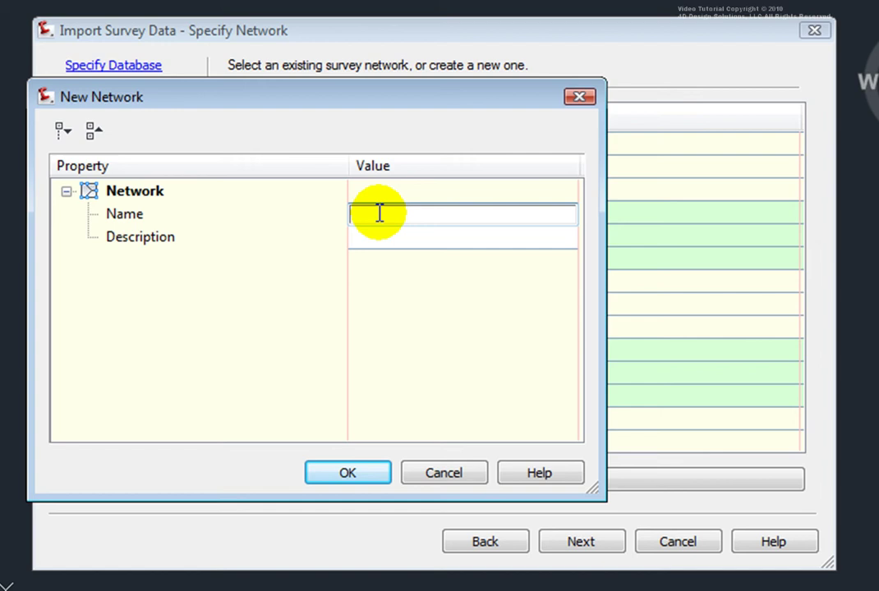
text(Sur)
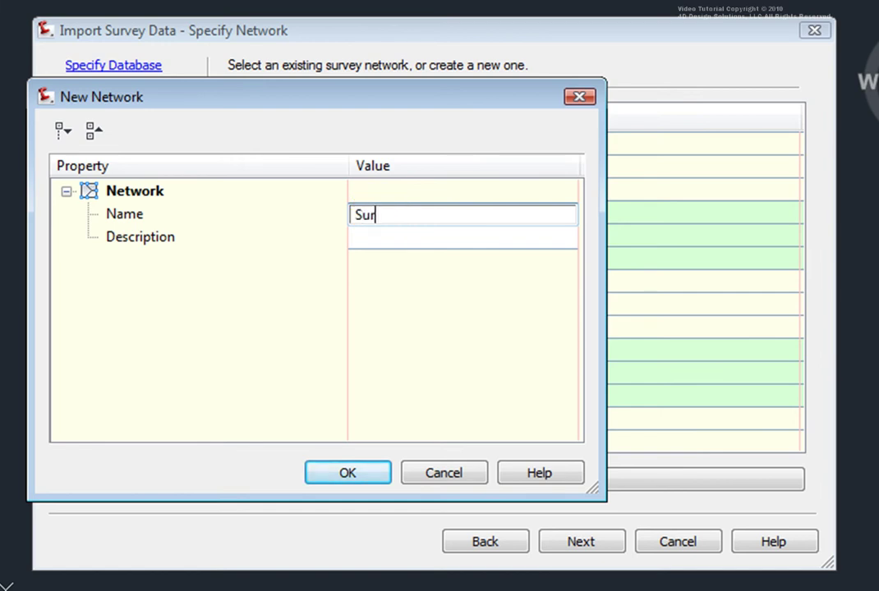
text(vey Points)
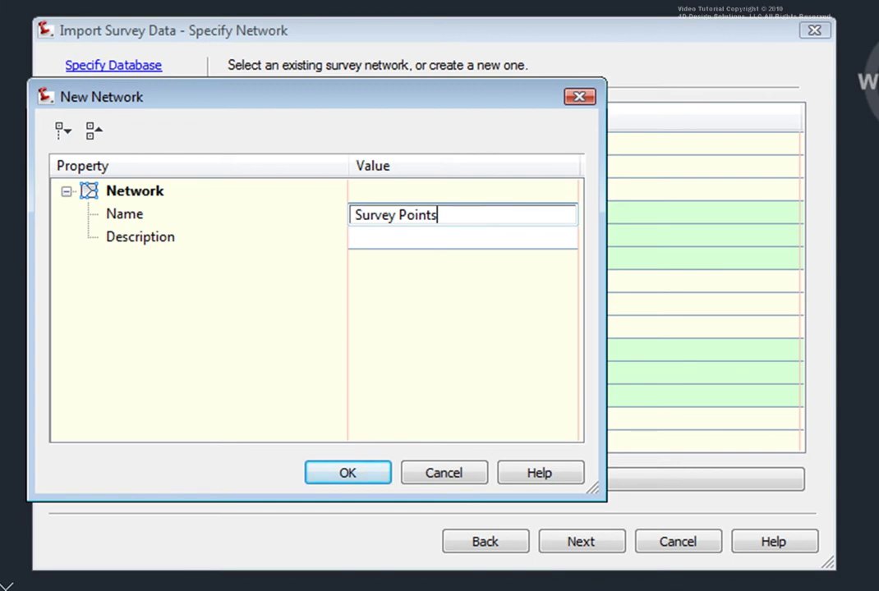
click(377, 243)
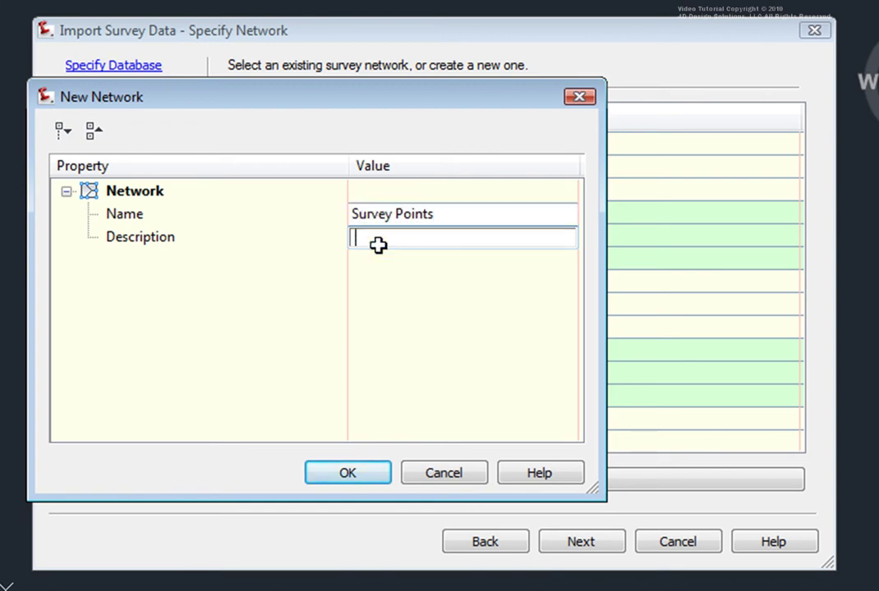
click(377, 244)
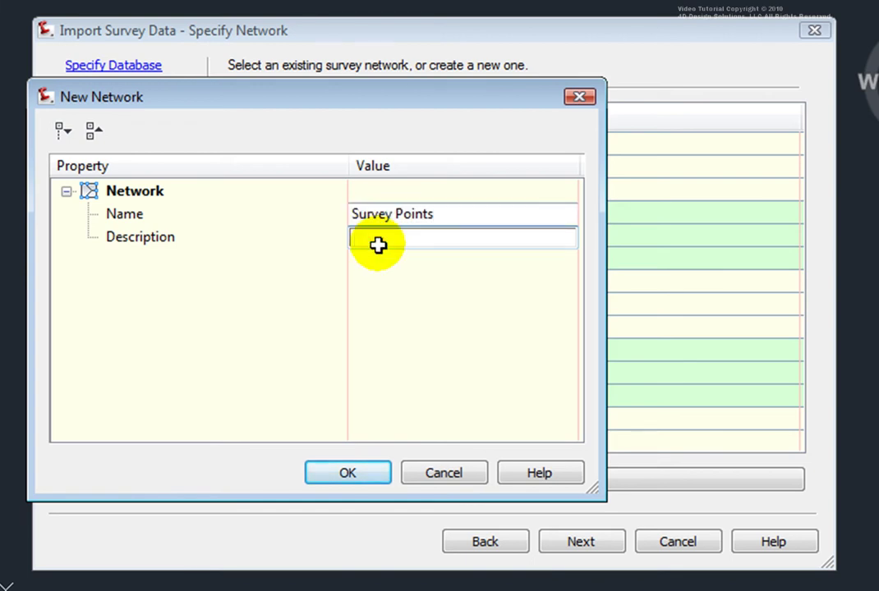
click(350, 475)
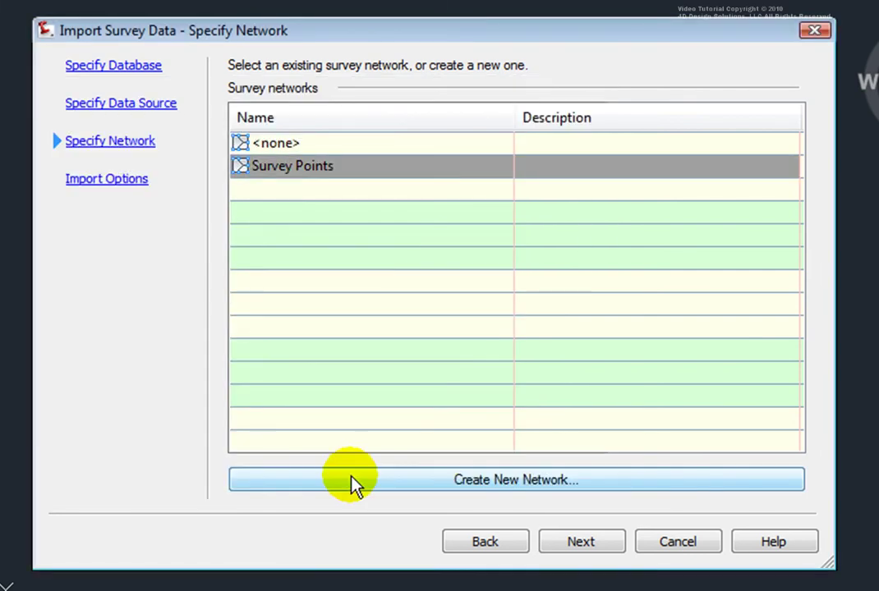
click(593, 545)
click(593, 545)
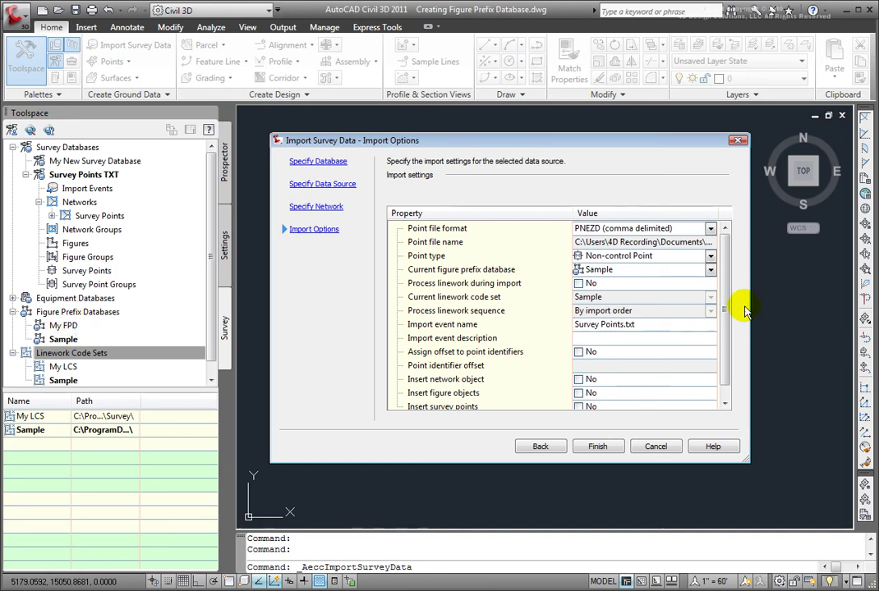
- Set figure prefix database to My FPD and process linework with the My LCS code set
click(711, 270)
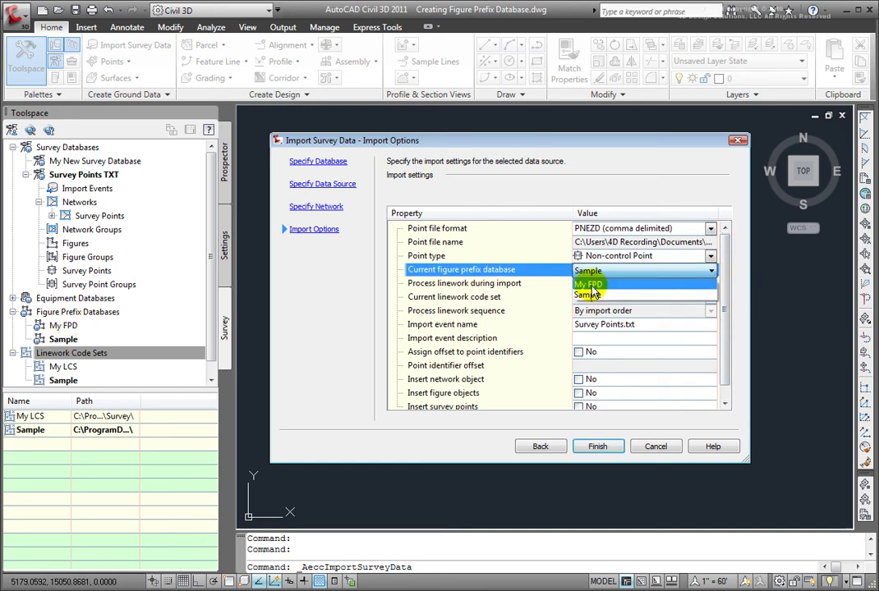
click(588, 280)
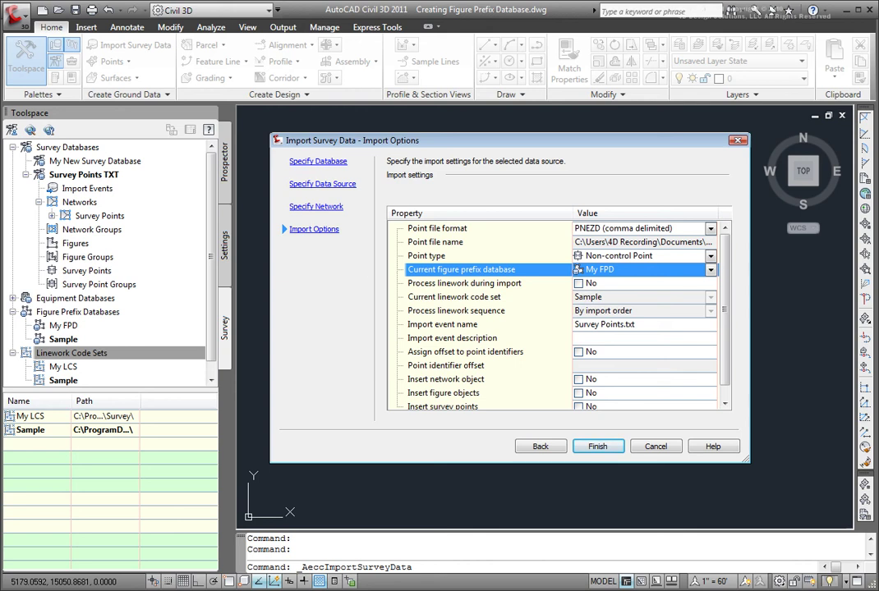
click(579, 283)
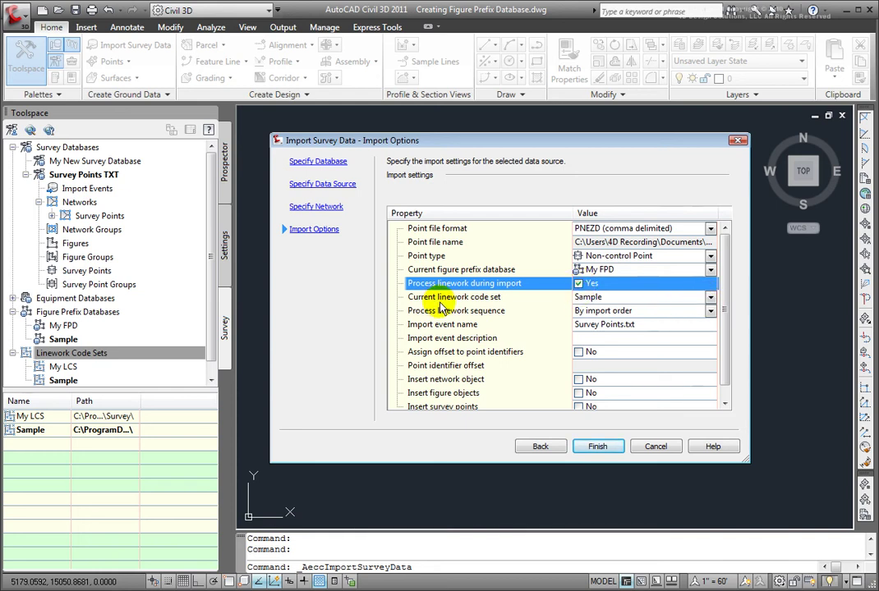
click(711, 298)
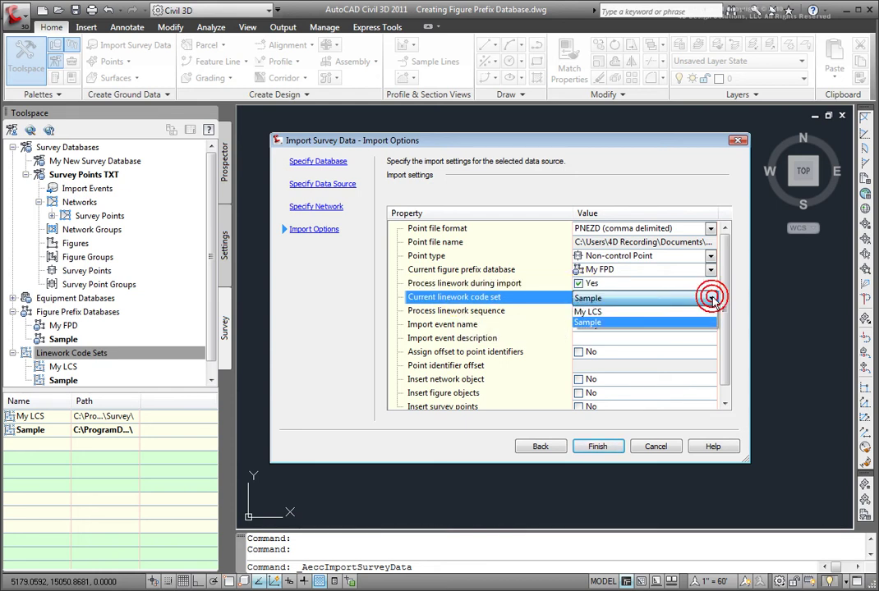
click(593, 313)
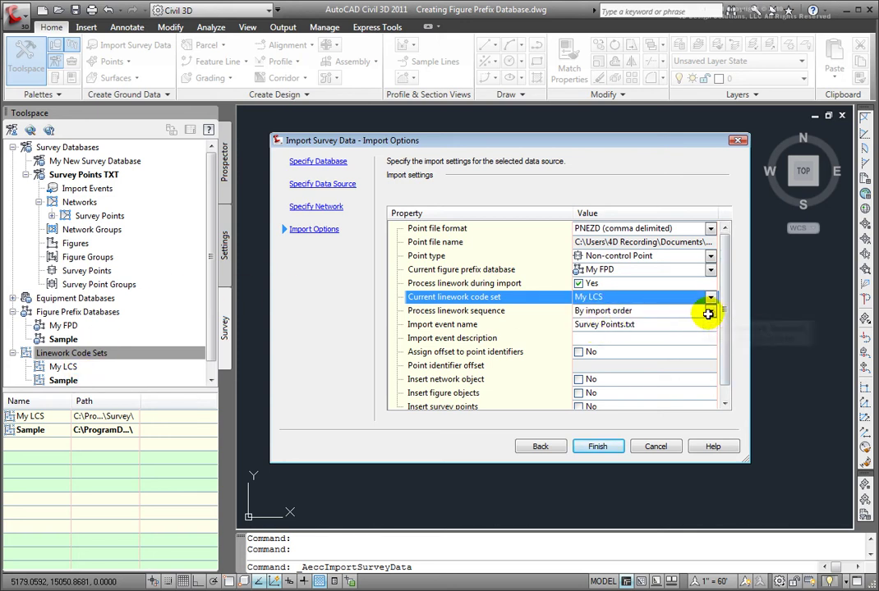
drag(724, 294, 722, 329)
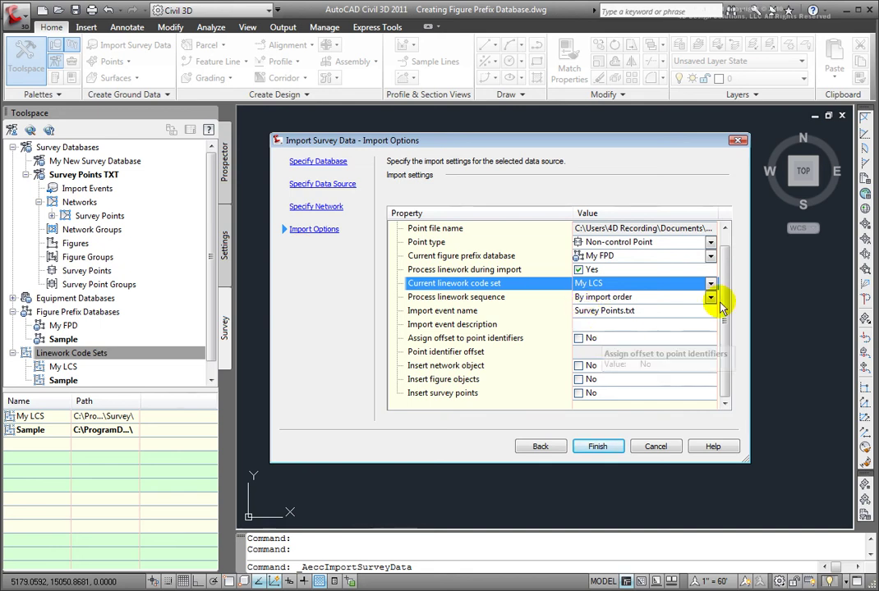
- Enable inserting network, figure and survey point objects, then finish the import
click(579, 367)
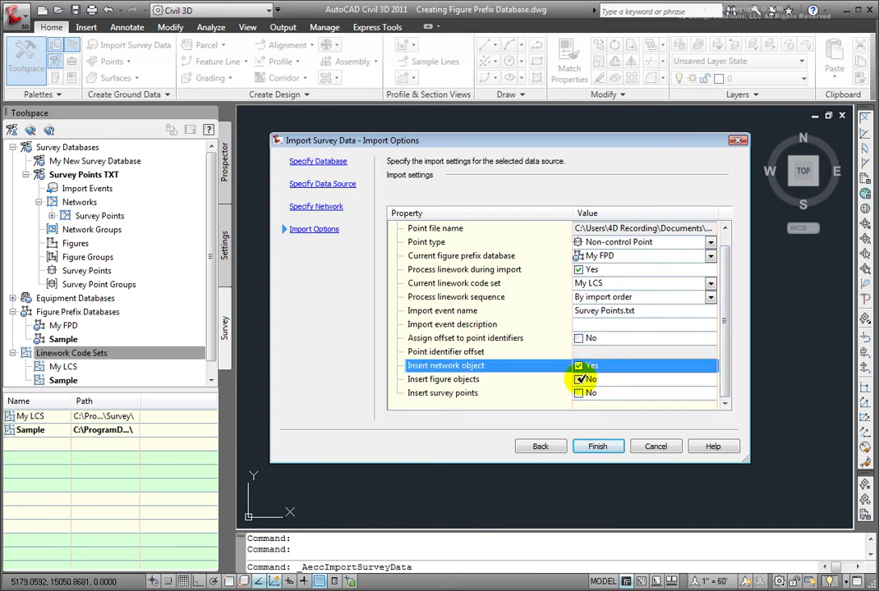
click(579, 380)
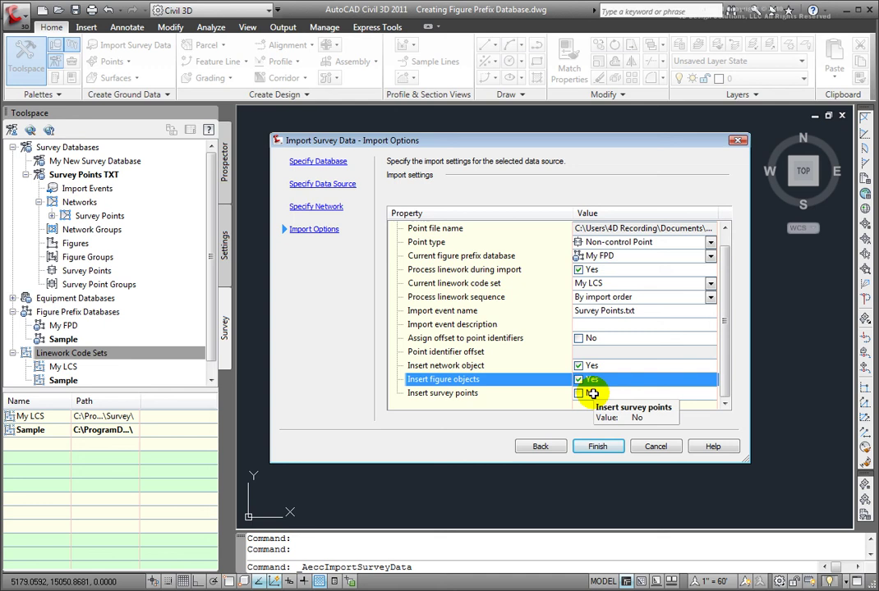
click(579, 393)
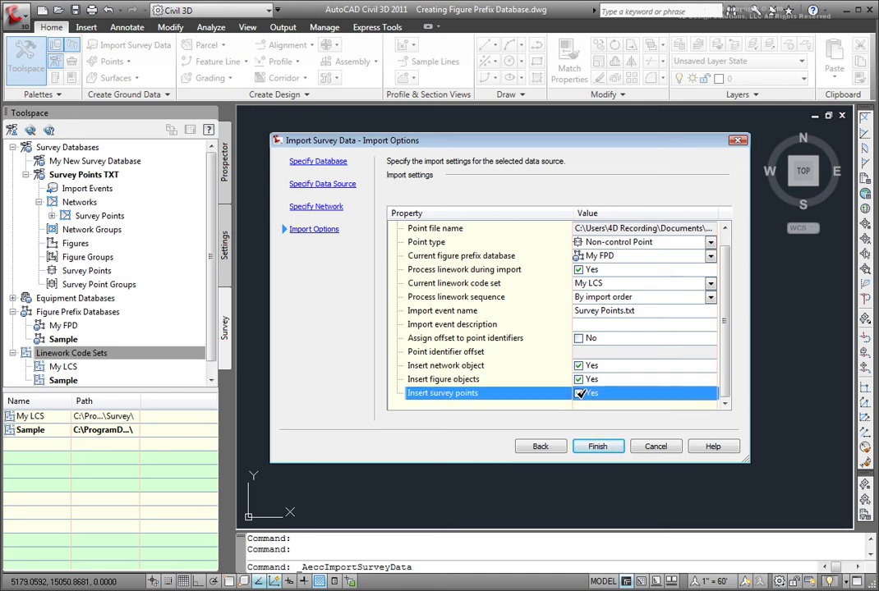
click(604, 451)
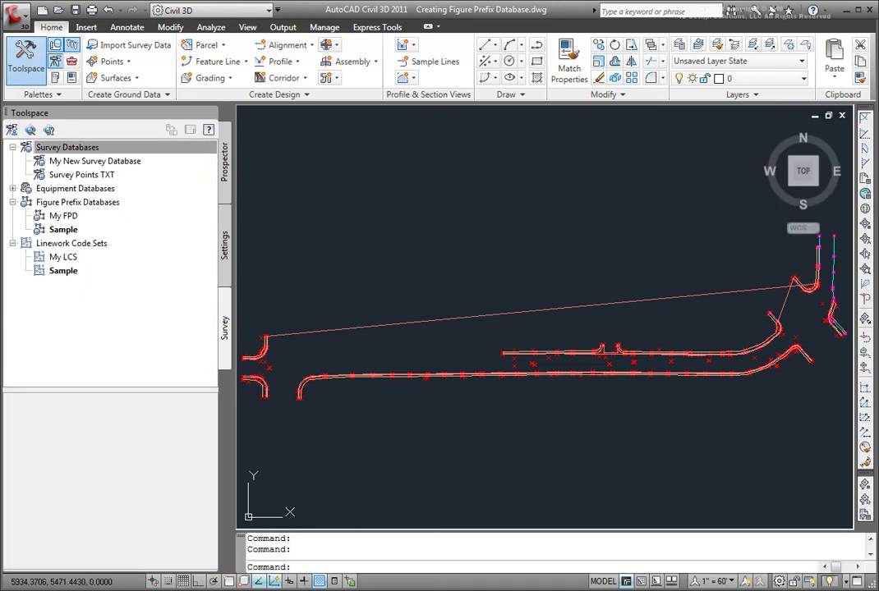
- Create blank Drawing4 from the _AutoCAD Civil 3D (Imperial) NCS template and return to Survey
click(223, 161)
scroll(177, 177, up, 1)
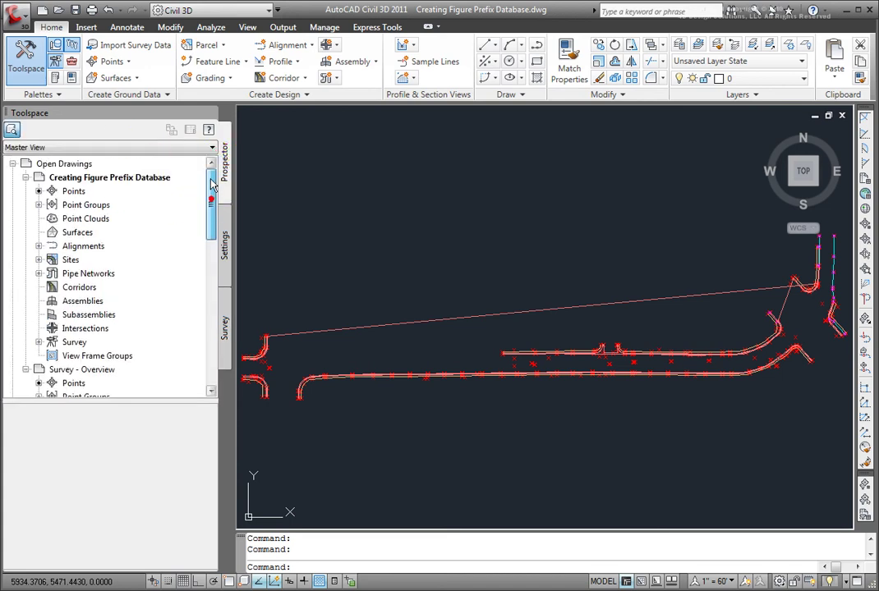
click(25, 179)
click(25, 191)
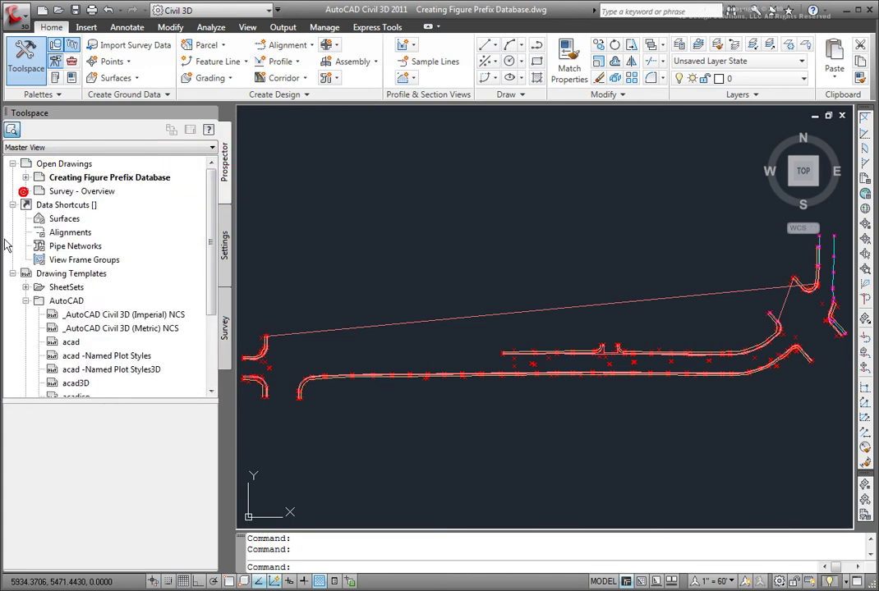
click(123, 314)
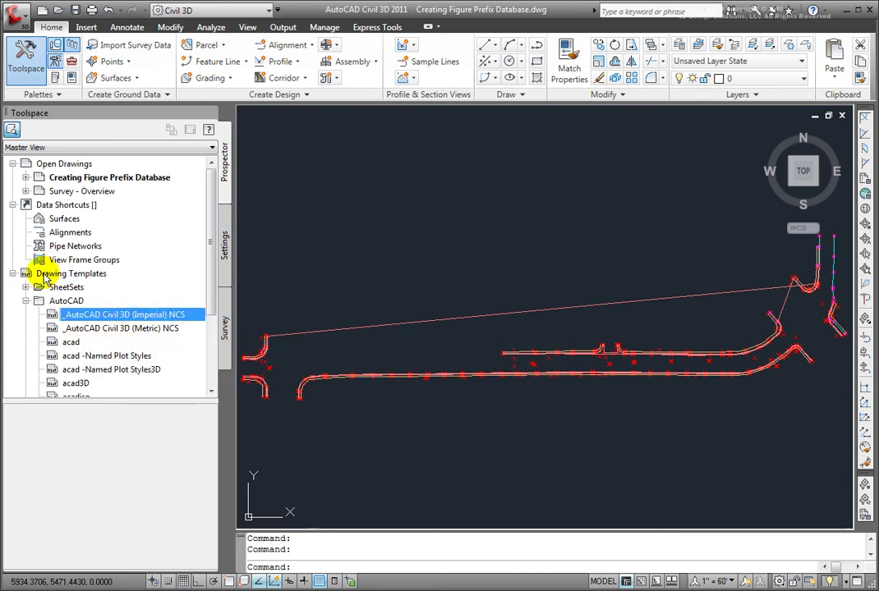
right_click(76, 317)
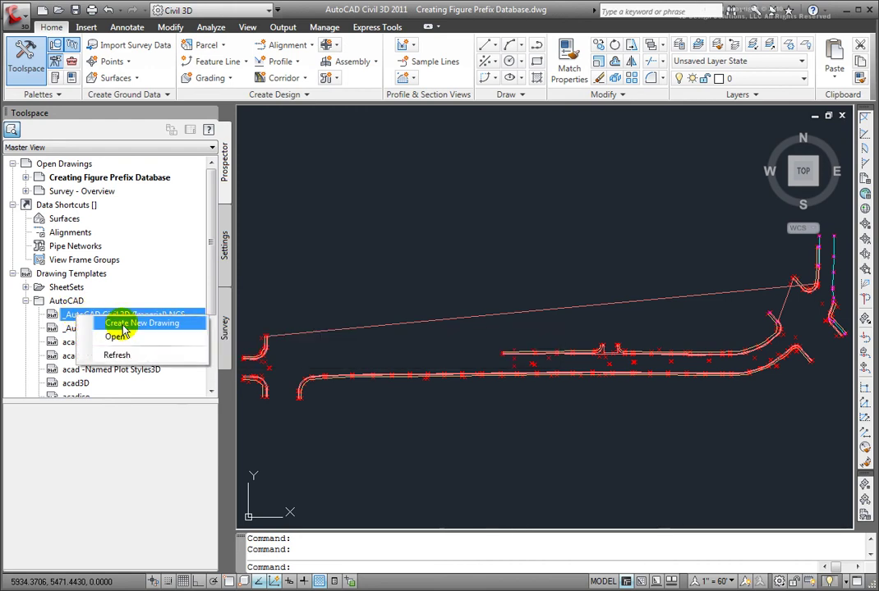
click(124, 325)
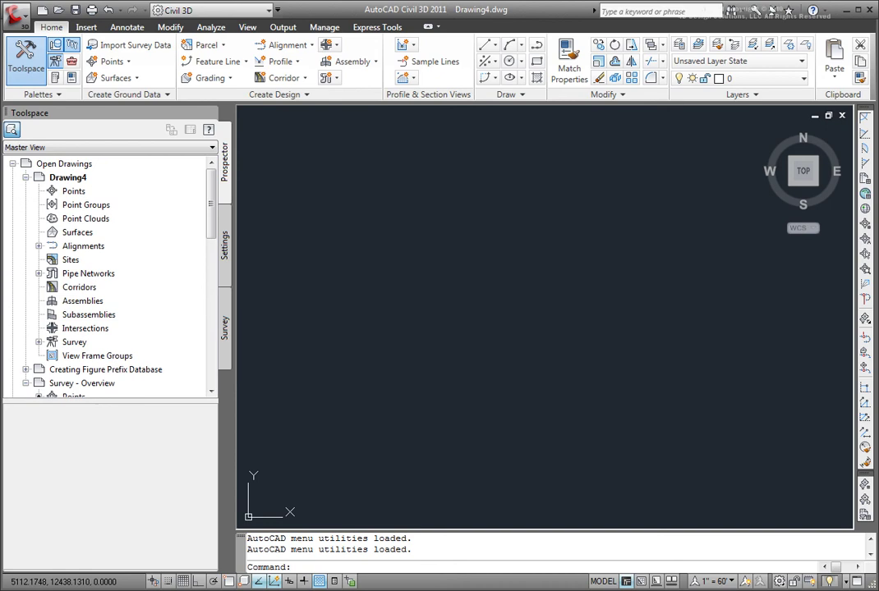
click(25, 177)
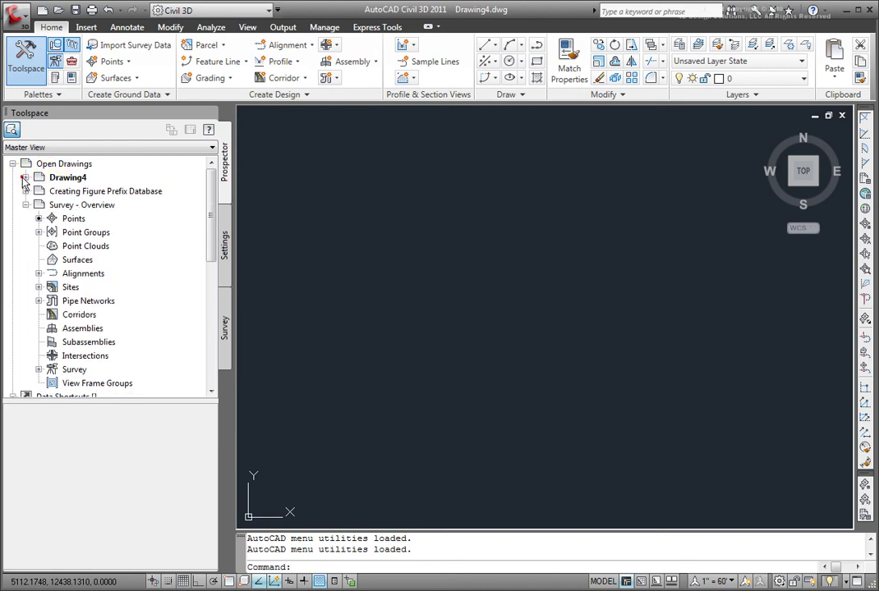
click(226, 333)
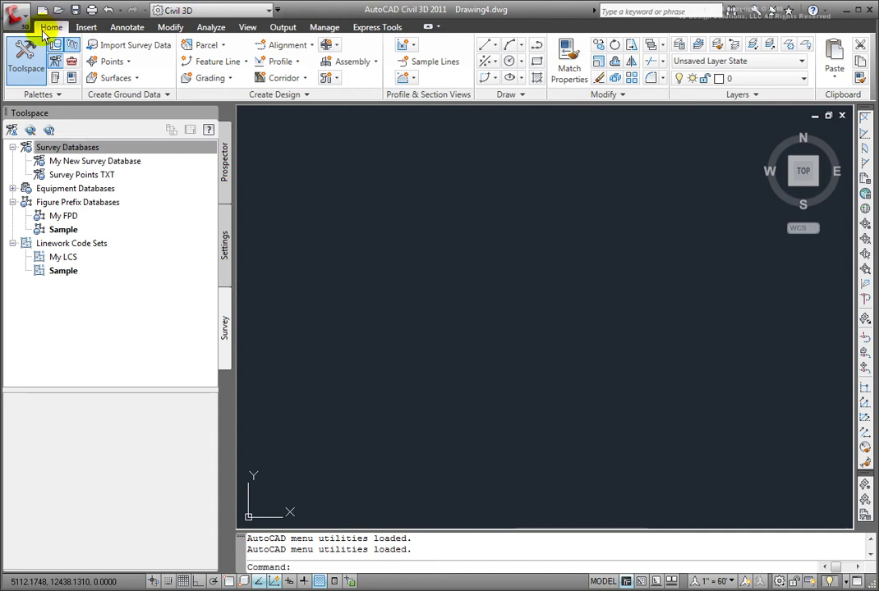
- Start another survey import and create a local survey database named 'Field Book'
click(113, 46)
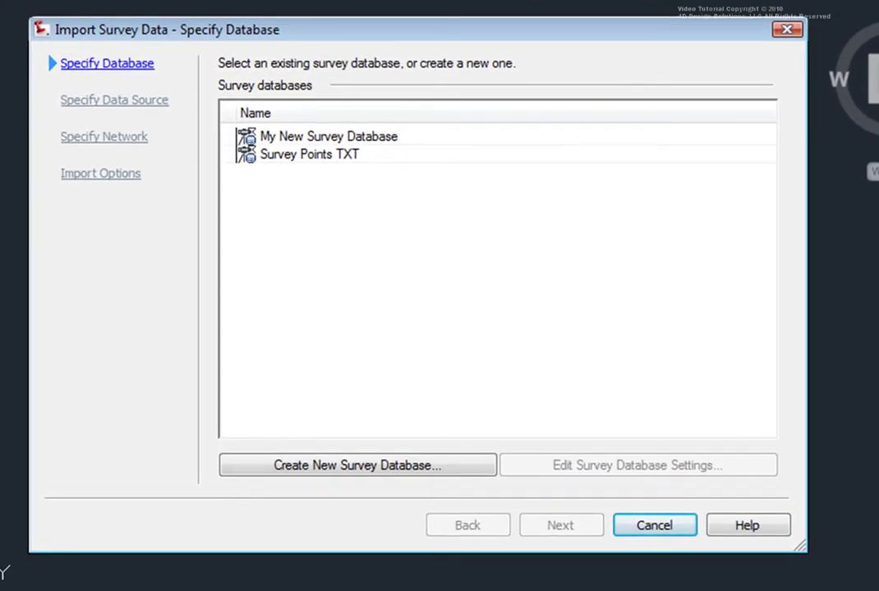
click(351, 471)
click(219, 301)
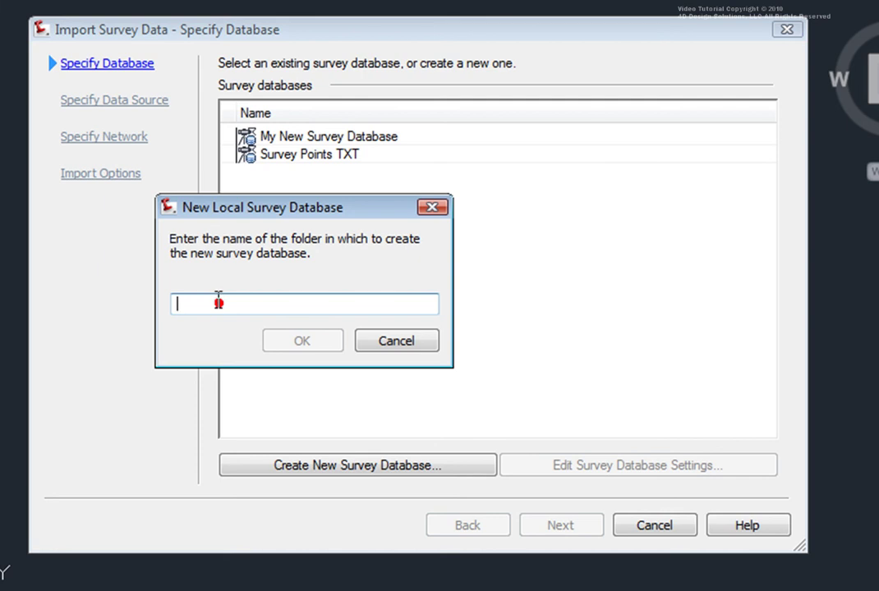
text(Fi)
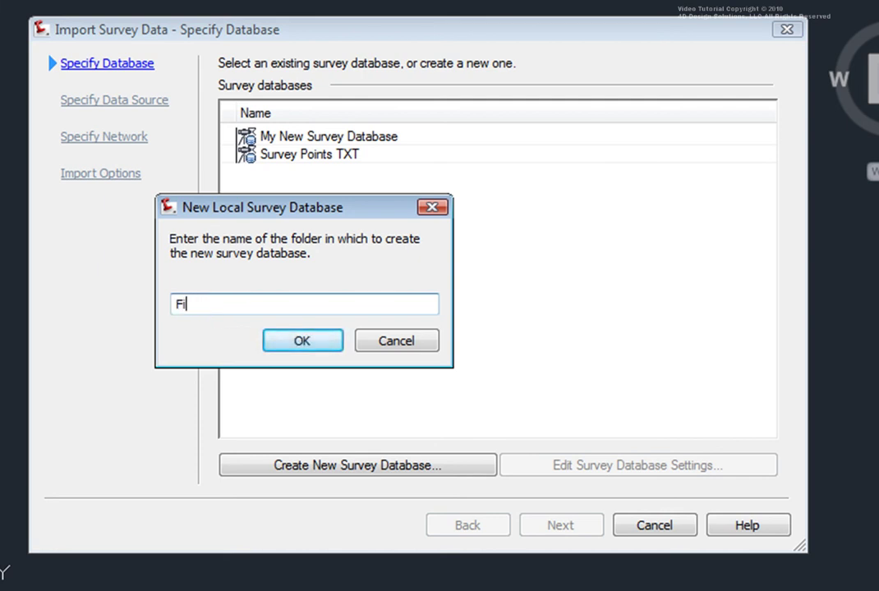
text(eld Book)
click(312, 340)
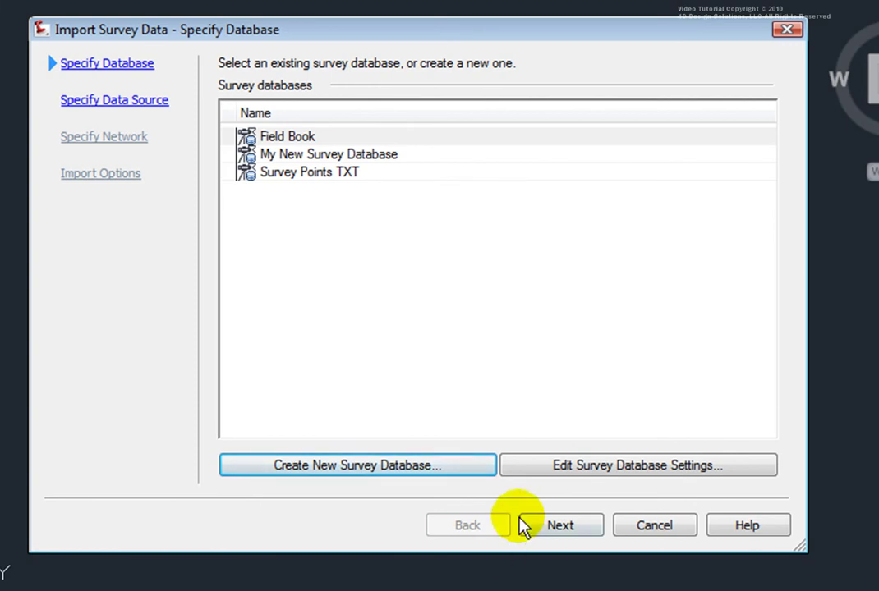
- Choose Survey-1.fbk from the Civil Tutorials folder as the field book source file
click(561, 525)
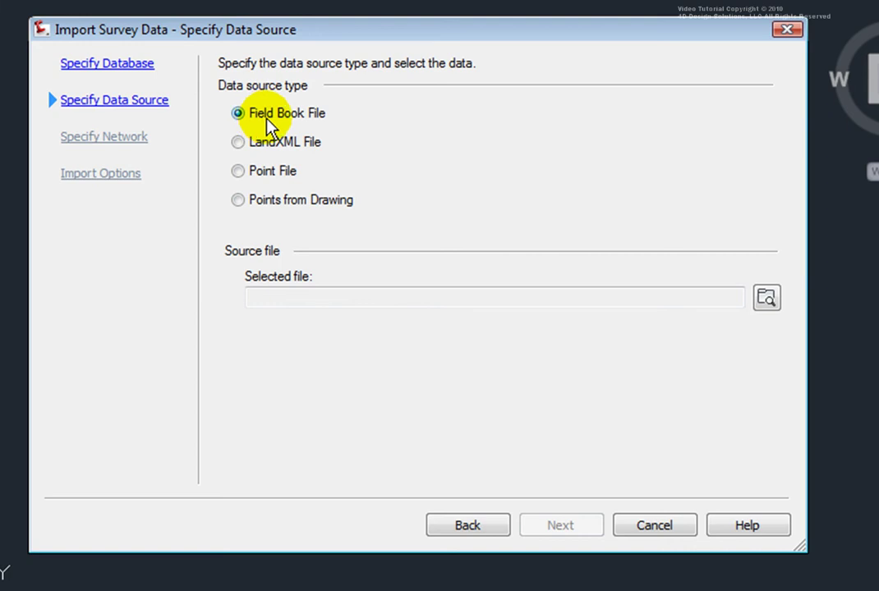
click(768, 299)
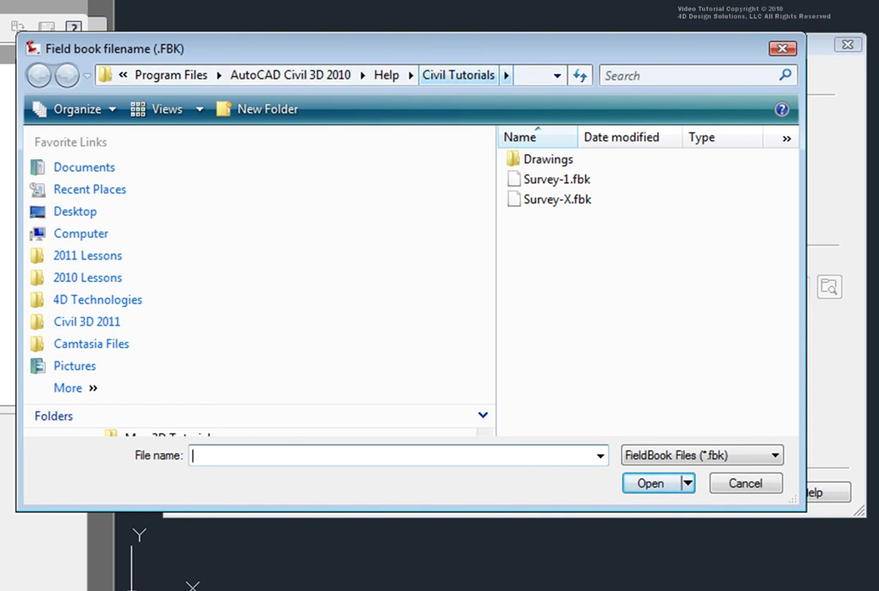
click(552, 189)
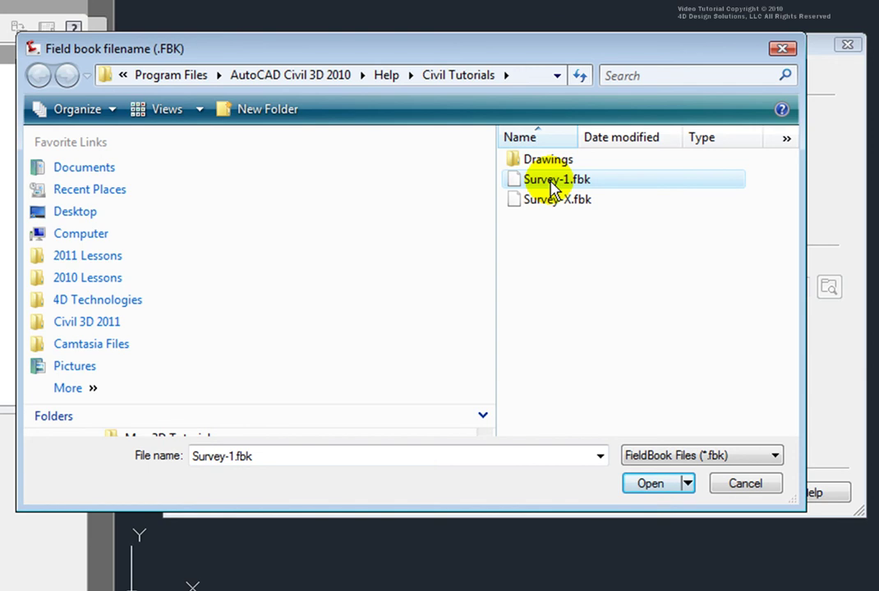
click(648, 483)
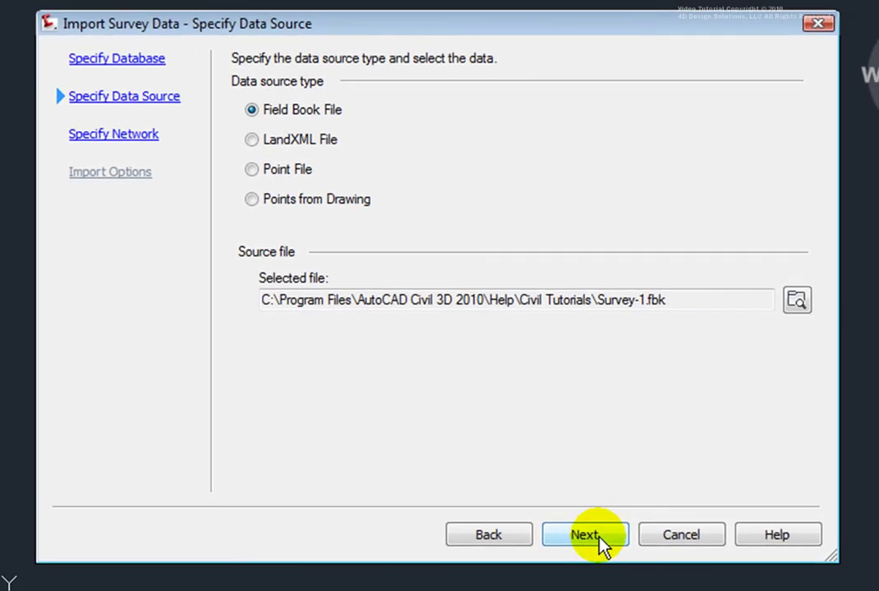
- Add a new survey network named 'Survery-1 fbk' on the Specify Network page
click(655, 493)
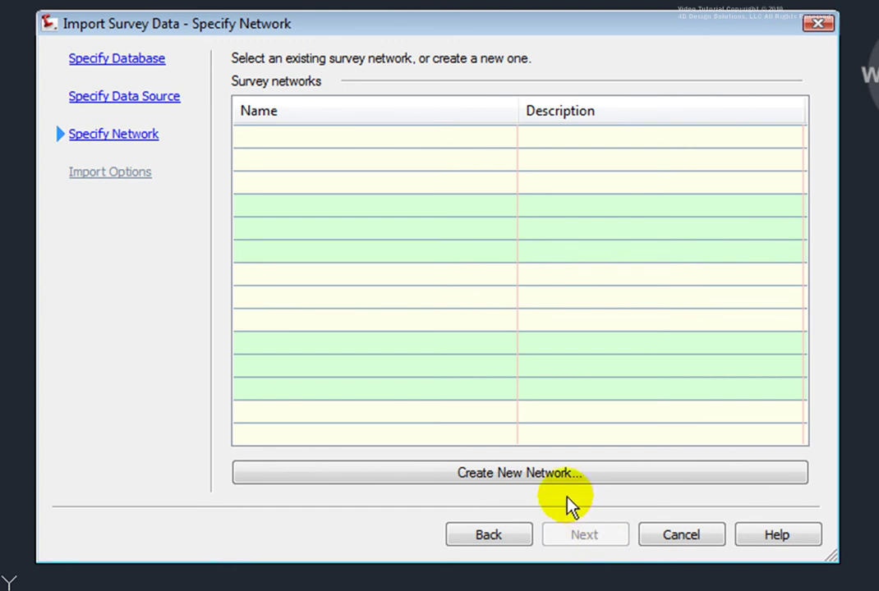
click(514, 474)
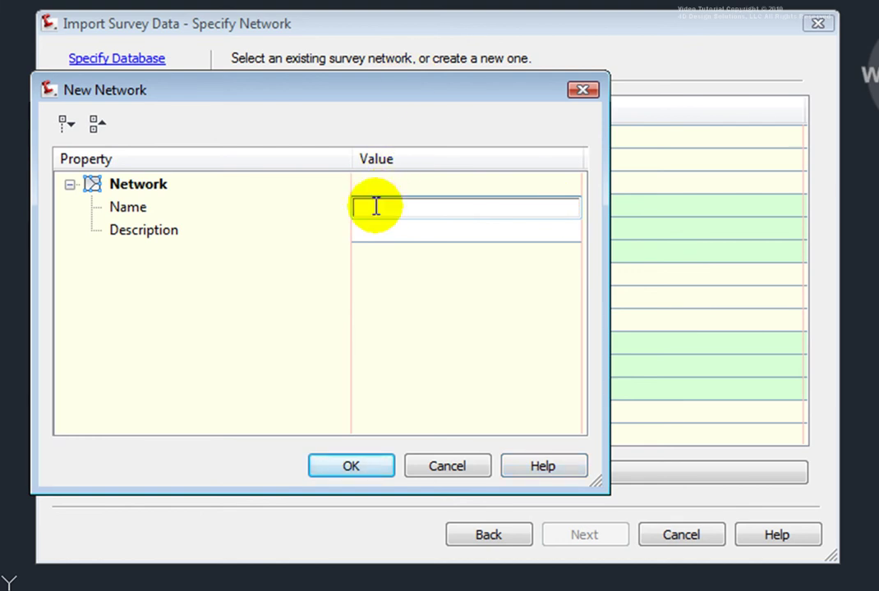
text(Survery-1 b)
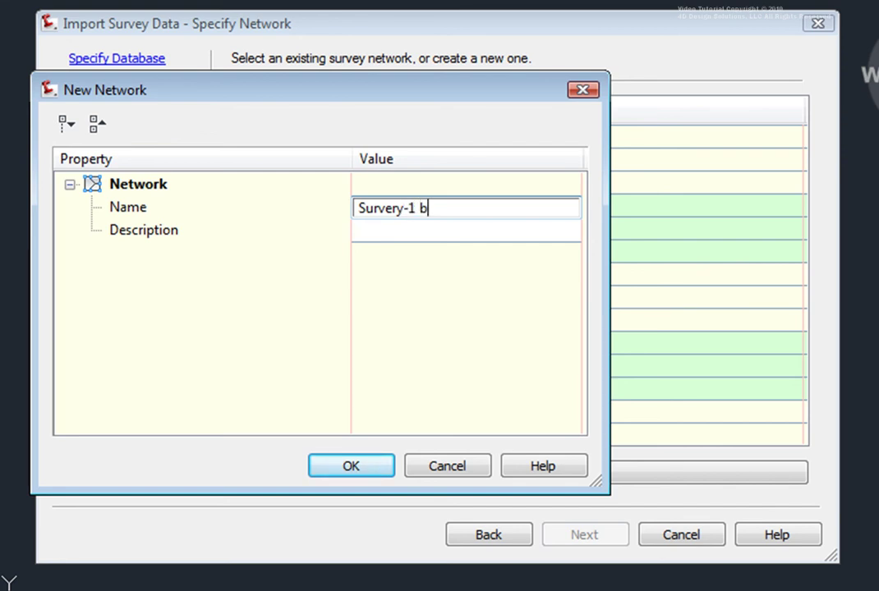
key(BackSpace)
text(fbk)
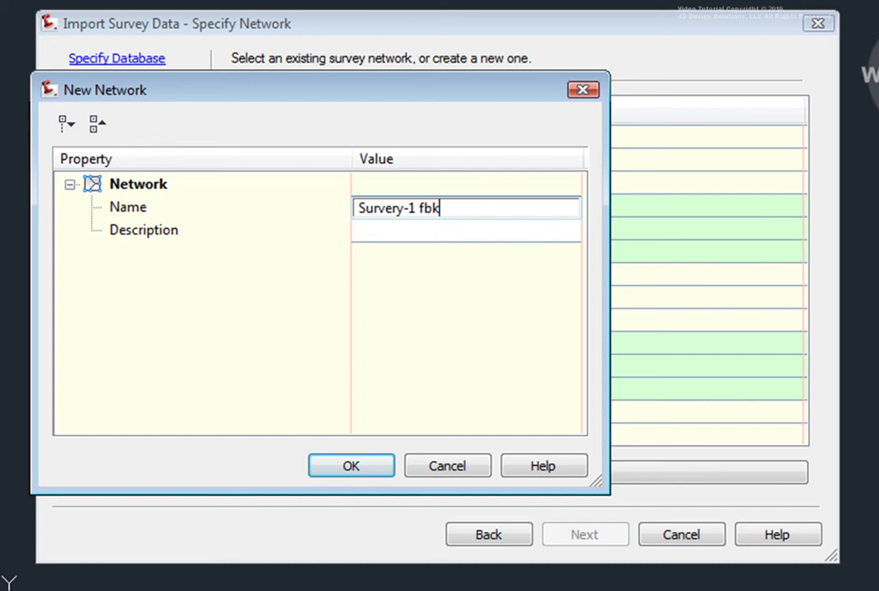
click(381, 233)
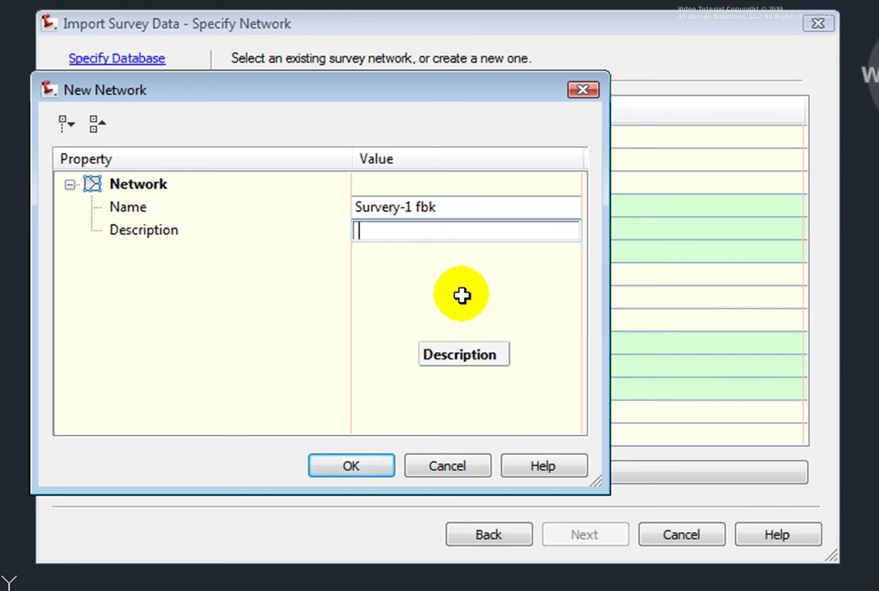
click(353, 466)
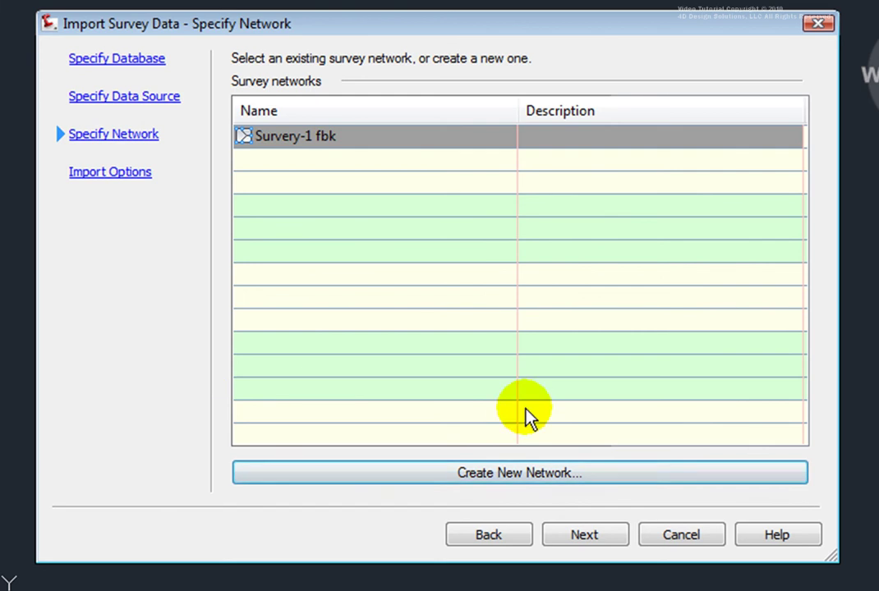
- Enable interactive graphics and linework processing, using the Sample figure prefix database and Sample linework code set
click(585, 535)
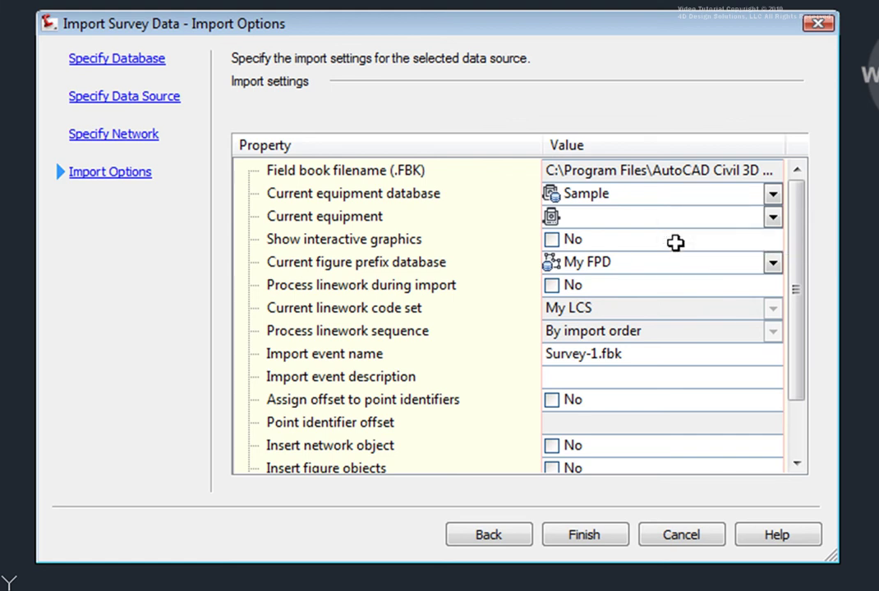
click(551, 239)
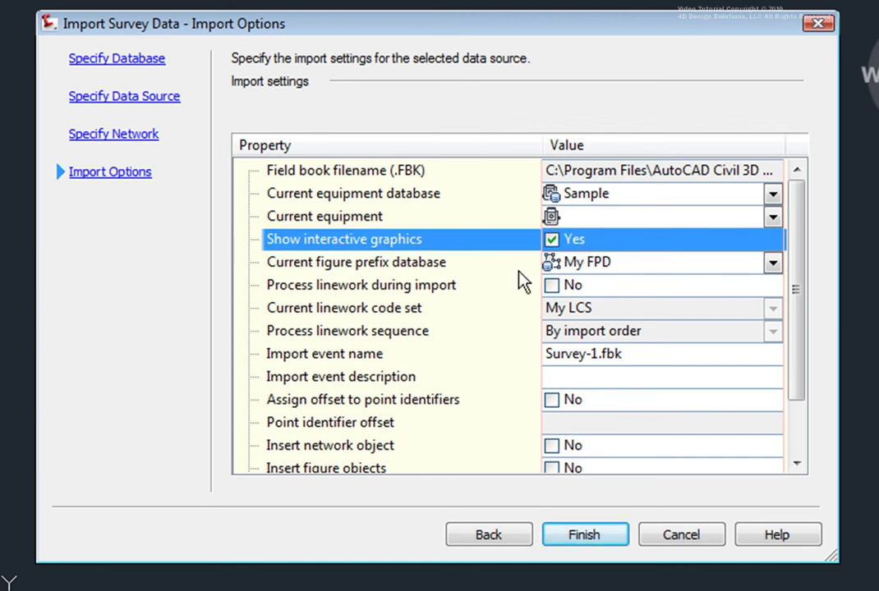
click(773, 263)
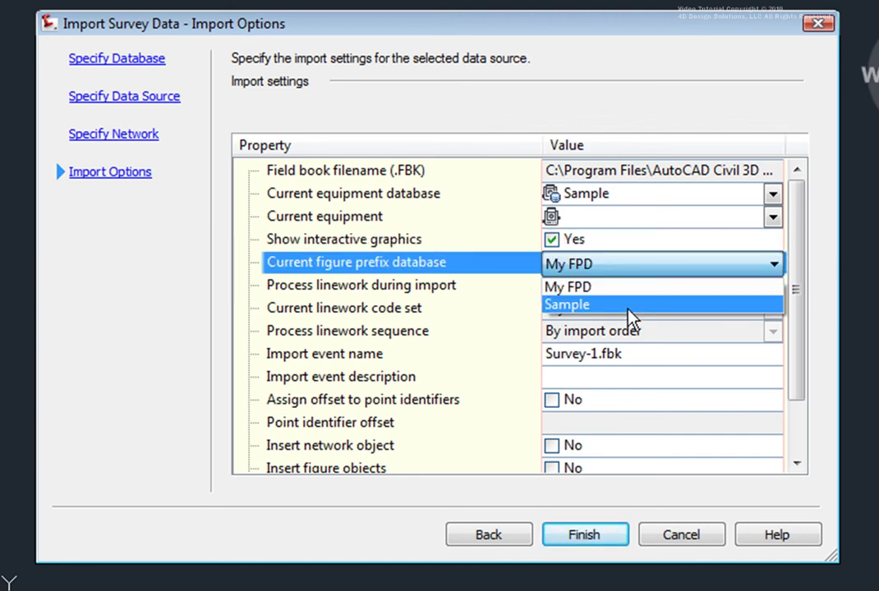
click(571, 304)
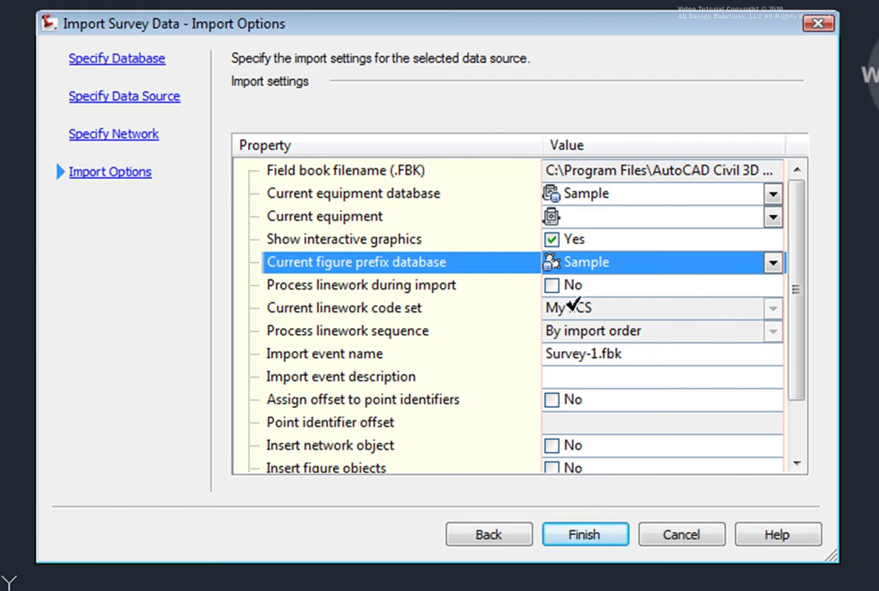
click(551, 285)
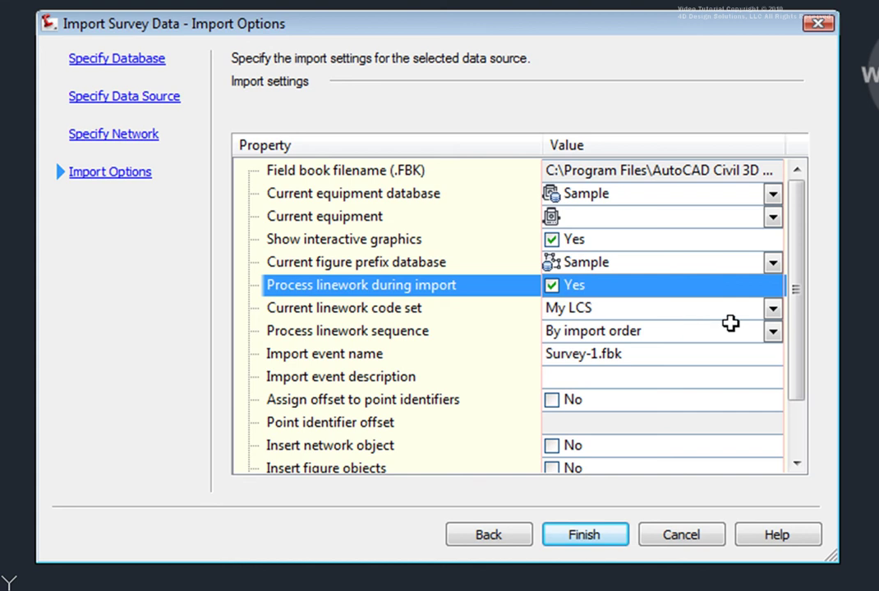
click(708, 309)
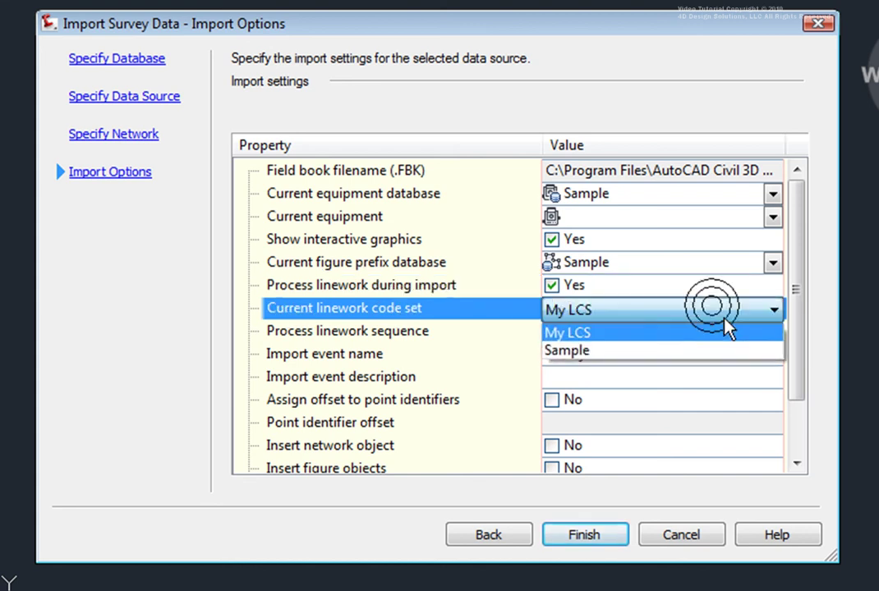
click(562, 350)
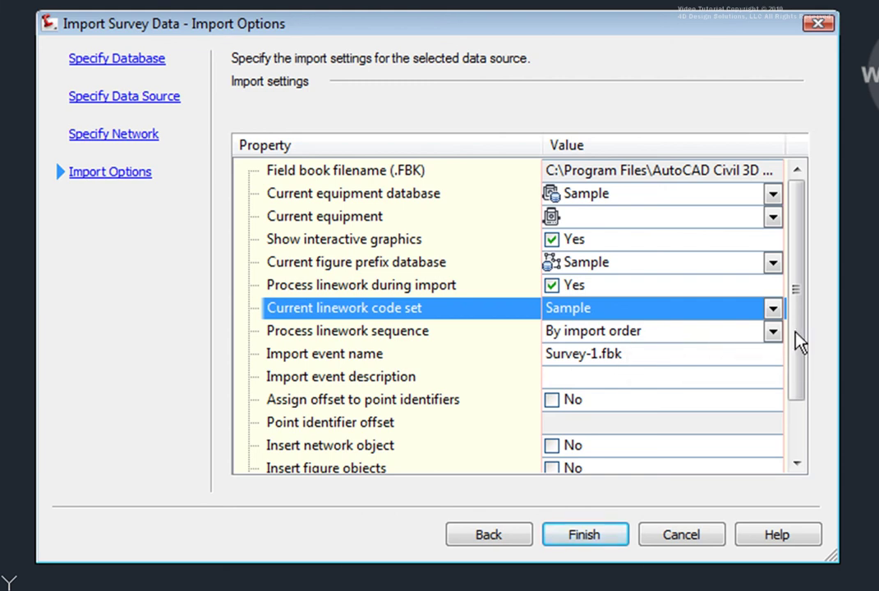
- Set the import to insert the network, figures and survey points into the drawing
drag(817, 285, 813, 390)
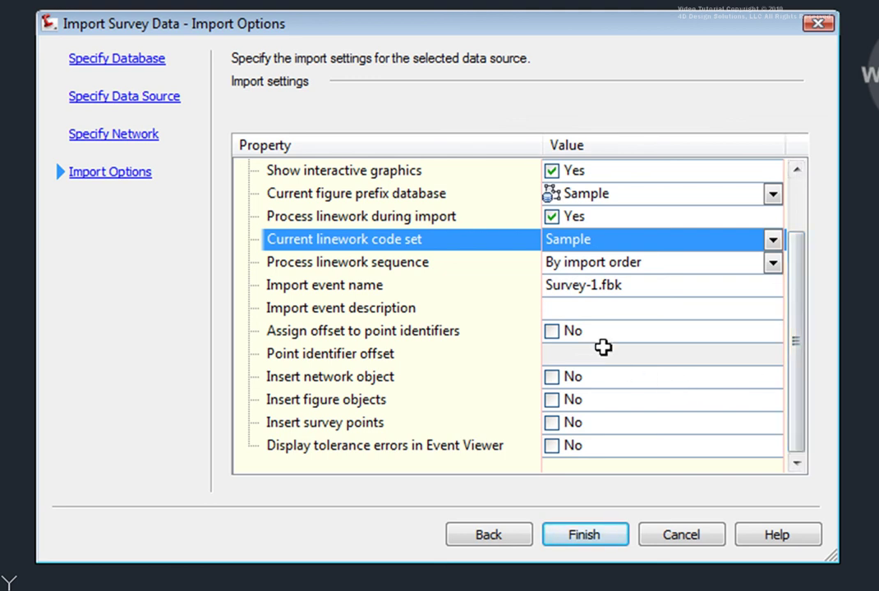
click(551, 377)
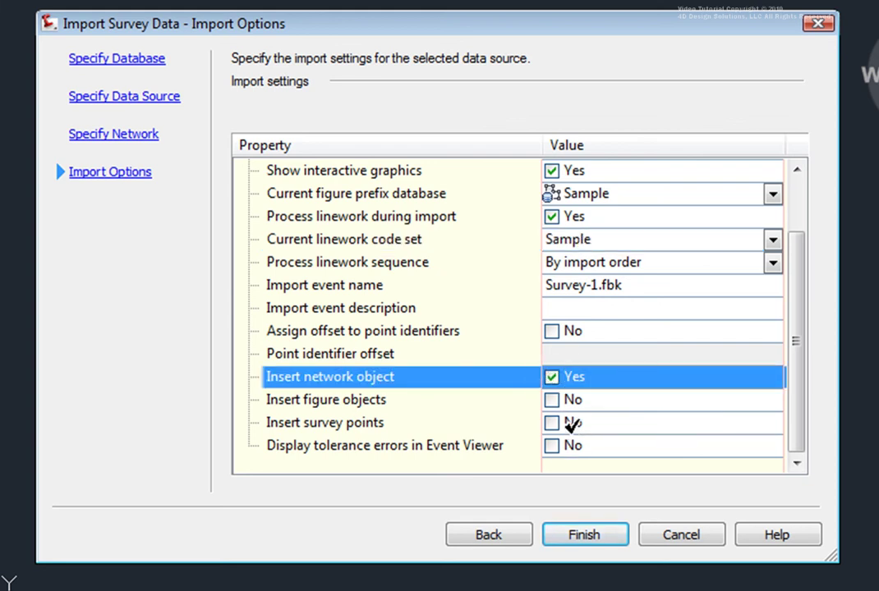
click(552, 400)
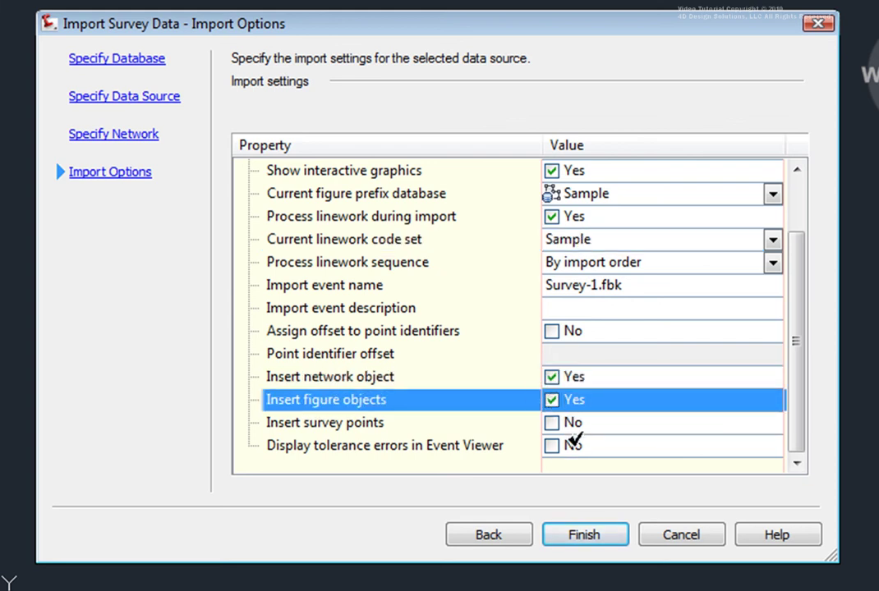
click(551, 423)
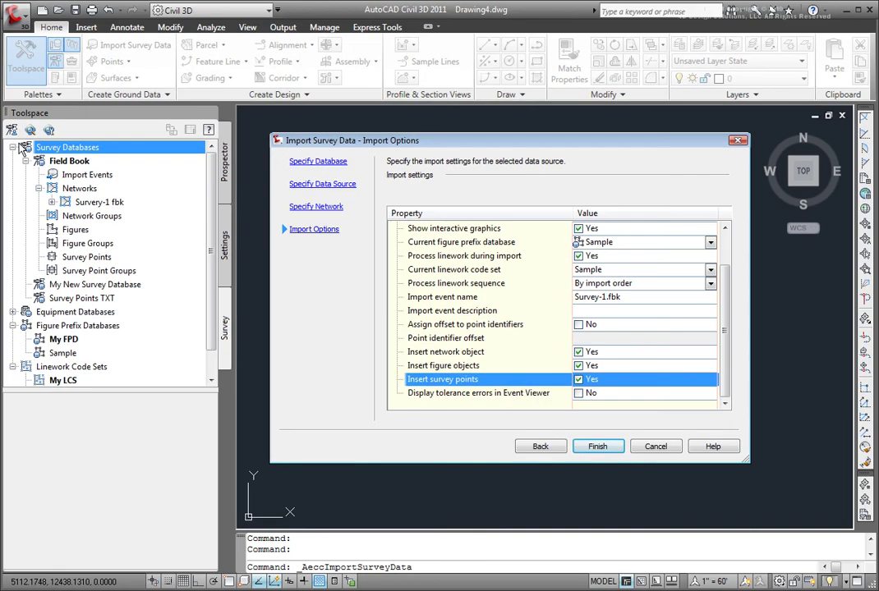
- Finish the Survey-1.fbk import so its points and figure linework draw in Drawing4
click(598, 446)
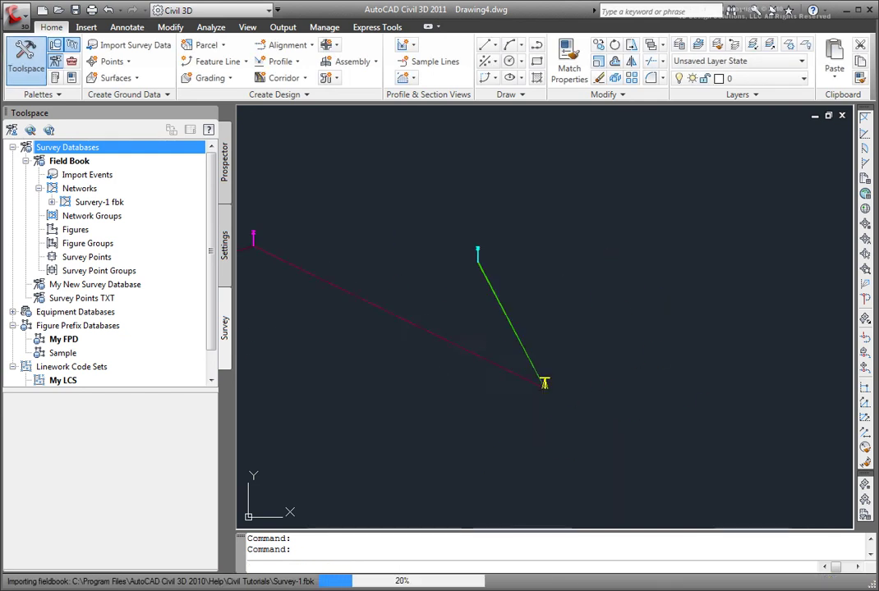